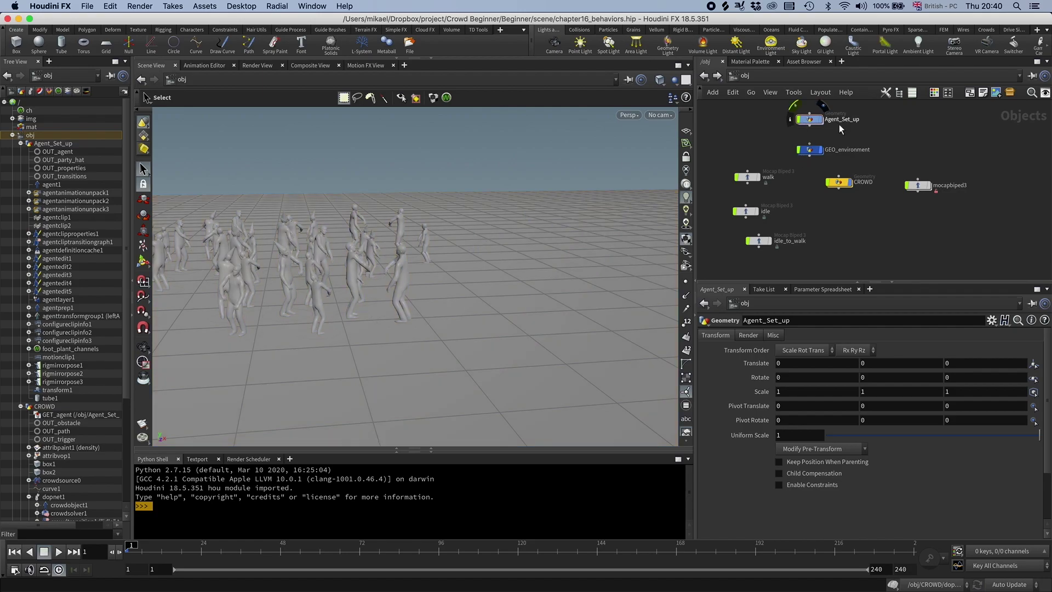
Go inside the Agent_Set_up object and bring the agentclip1 part of its node network into view.
{"action": "double_click", "coordinate": [812, 119]}
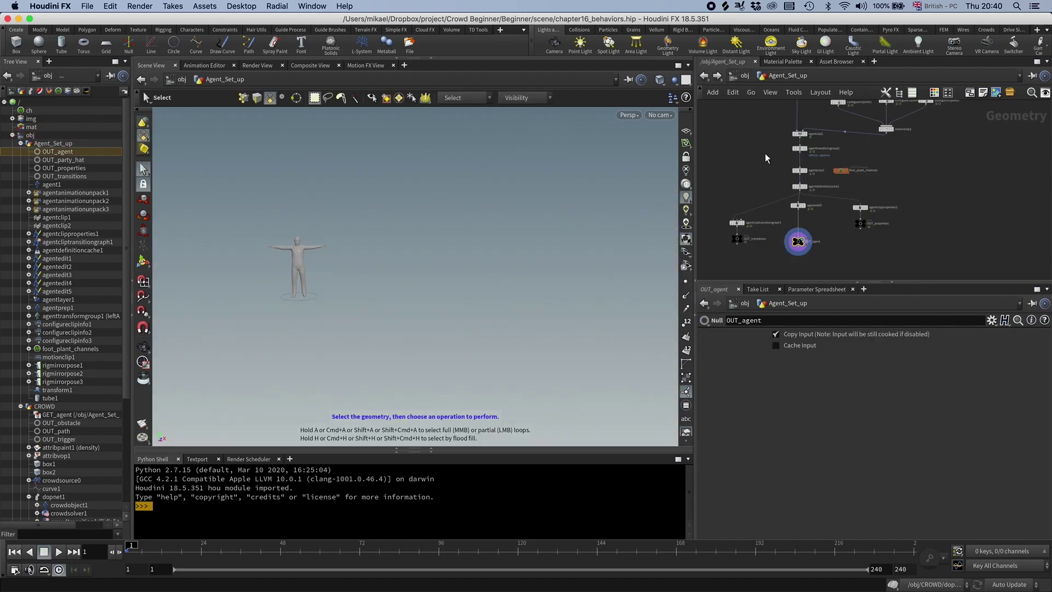
{"action": "middle_click_drag", "start_coordinate": [756, 143], "coordinate": [752, 213]}
{"action": "scroll", "coordinate": [752, 178], "scroll_direction": "up", "scroll_amount": 2}
{"action": "middle_click_drag", "start_coordinate": [752, 177], "coordinate": [761, 203]}
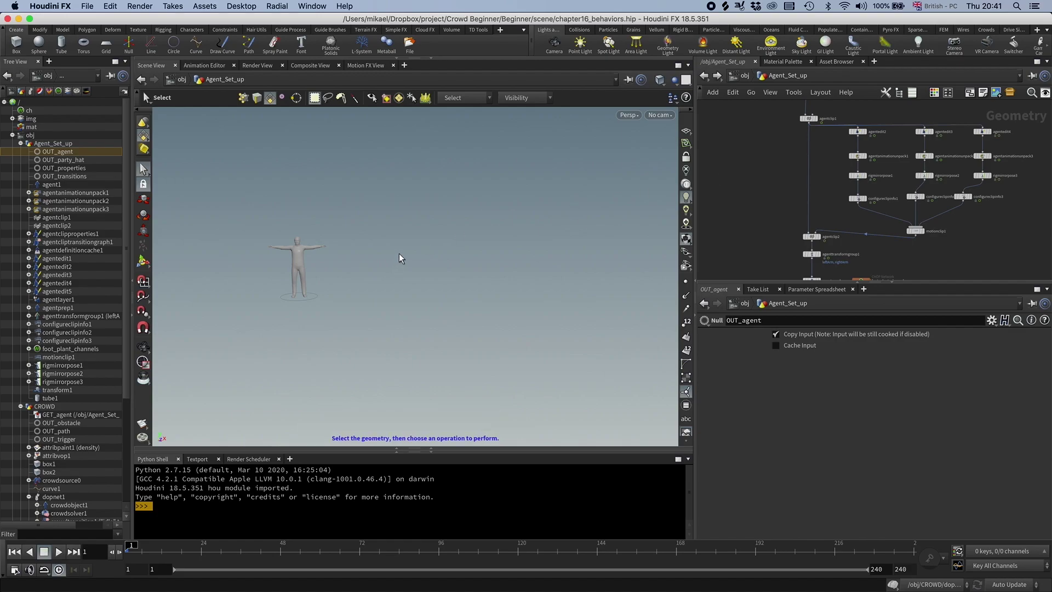
Examine the agent in the viewport, switching to wireframe to see its bones and back to shaded display.
{"action": "right_click_drag", "start_coordinate": [313, 254], "coordinate": [391, 263], "text": "alt"}
{"action": "middle_click_drag", "start_coordinate": [391, 263], "coordinate": [500, 263], "text": "alt"}
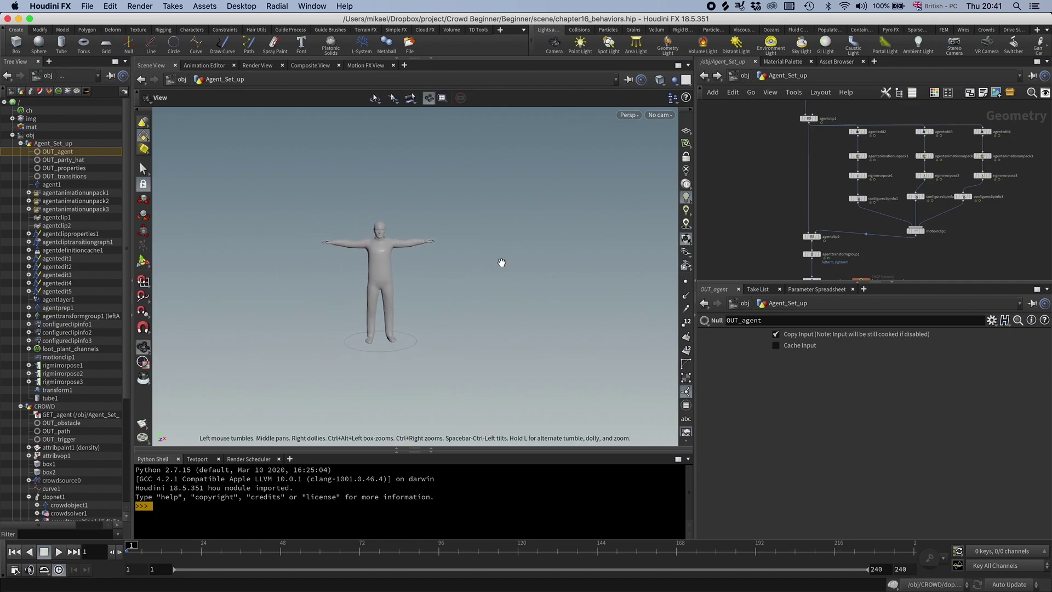
{"action": "key", "text": "shift+w"}
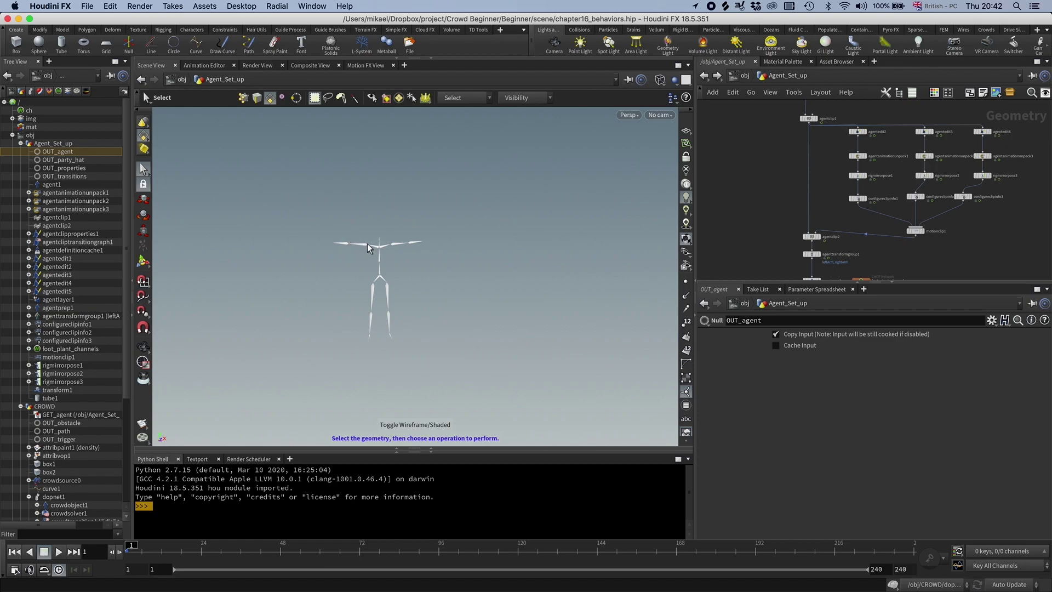
{"action": "key", "text": "w"}
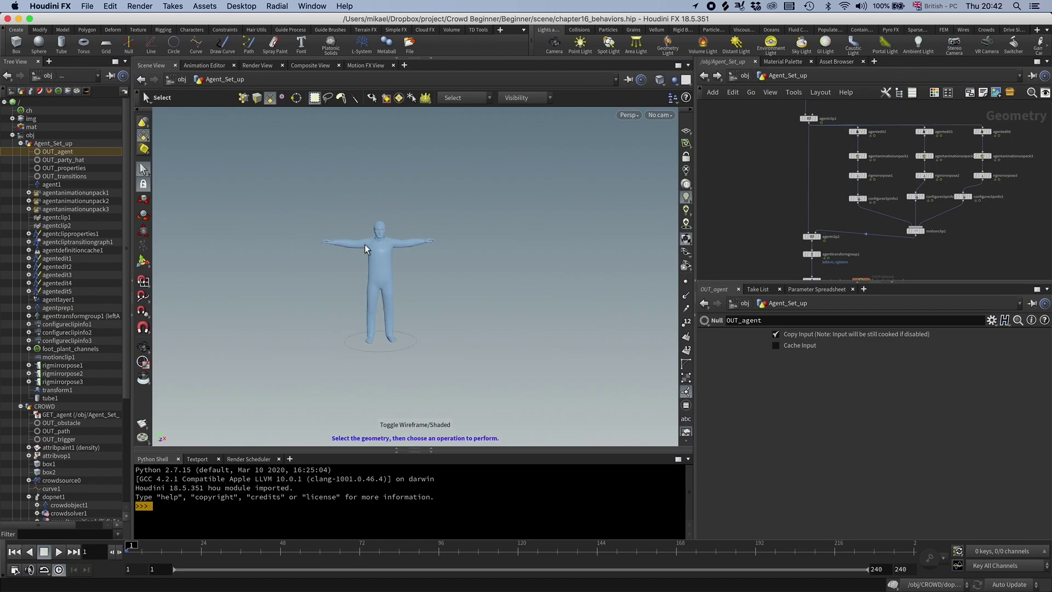
{"action": "middle_click_drag", "start_coordinate": [357, 246], "coordinate": [394, 258], "text": "alt"}
{"action": "left_click_drag", "start_coordinate": [395, 257], "coordinate": [399, 257], "text": "alt"}
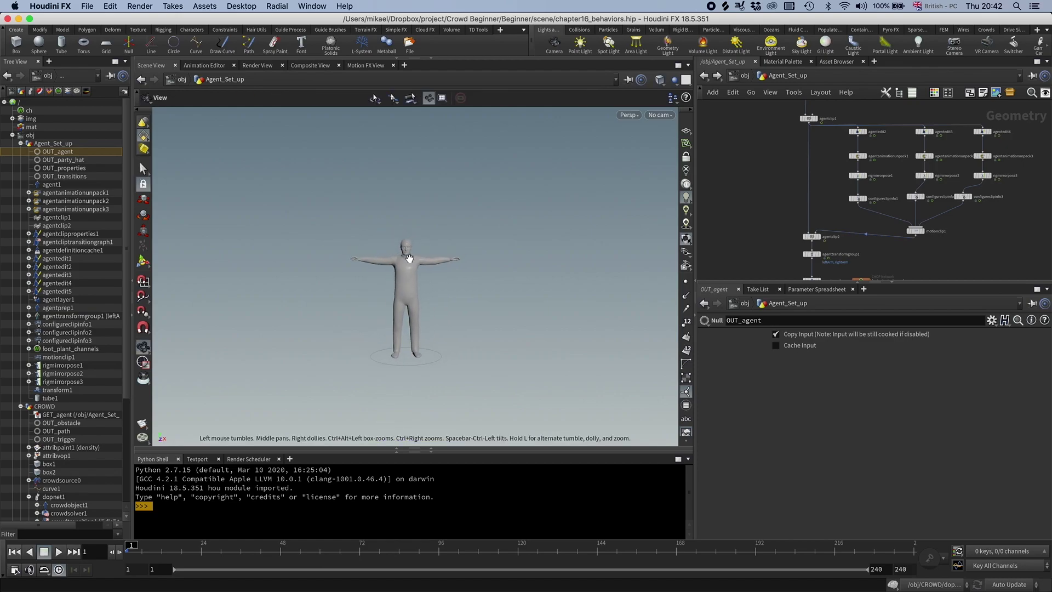
{"action": "middle_click_drag", "start_coordinate": [409, 258], "coordinate": [361, 241], "text": "alt"}
{"action": "key", "text": "s"}
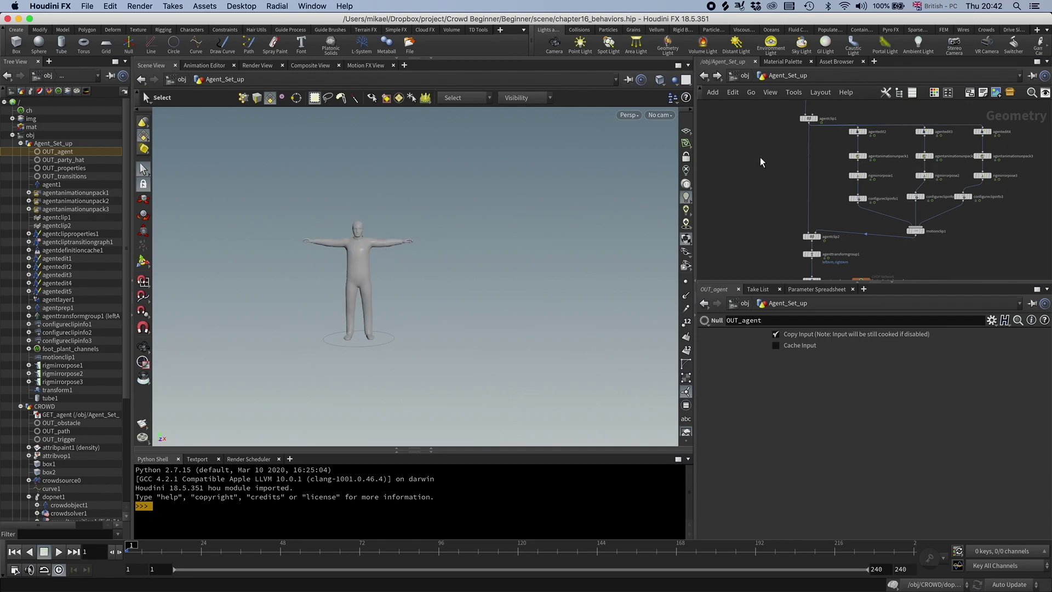
Insert an Agent Collision Layer node below agentclip1, display it and activate its viewport editing handles.
{"action": "key", "text": "Tab"}
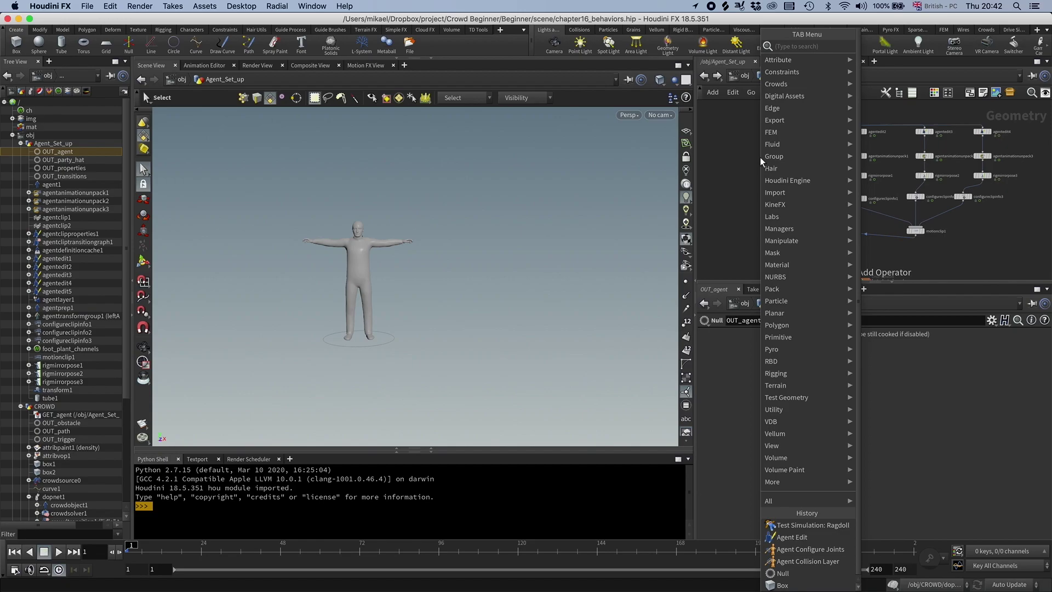
{"action": "type", "text": "co"}
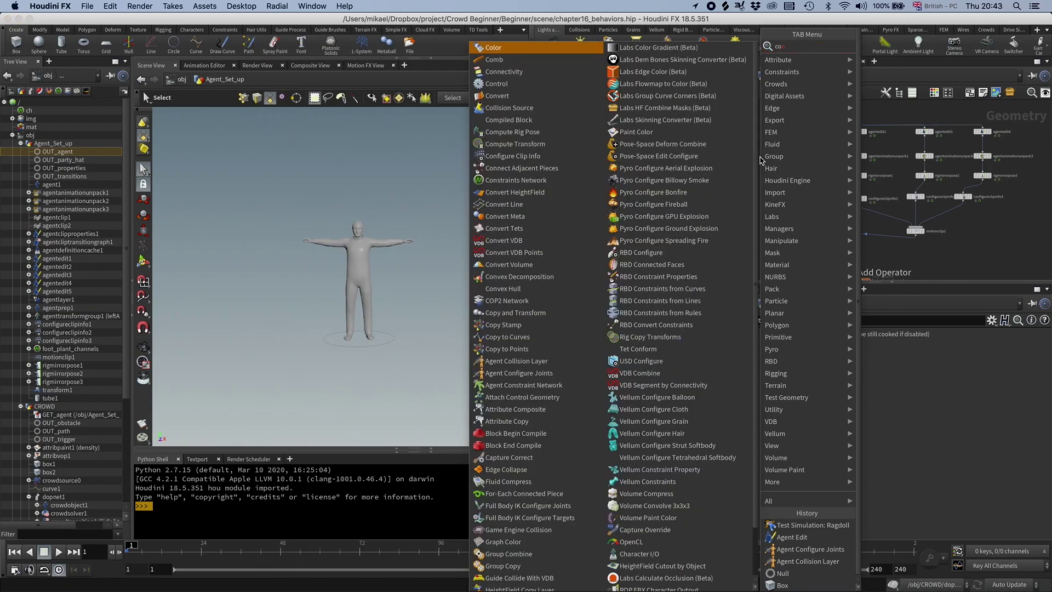
{"action": "type", "text": "llision"}
{"action": "key", "text": "Down"}
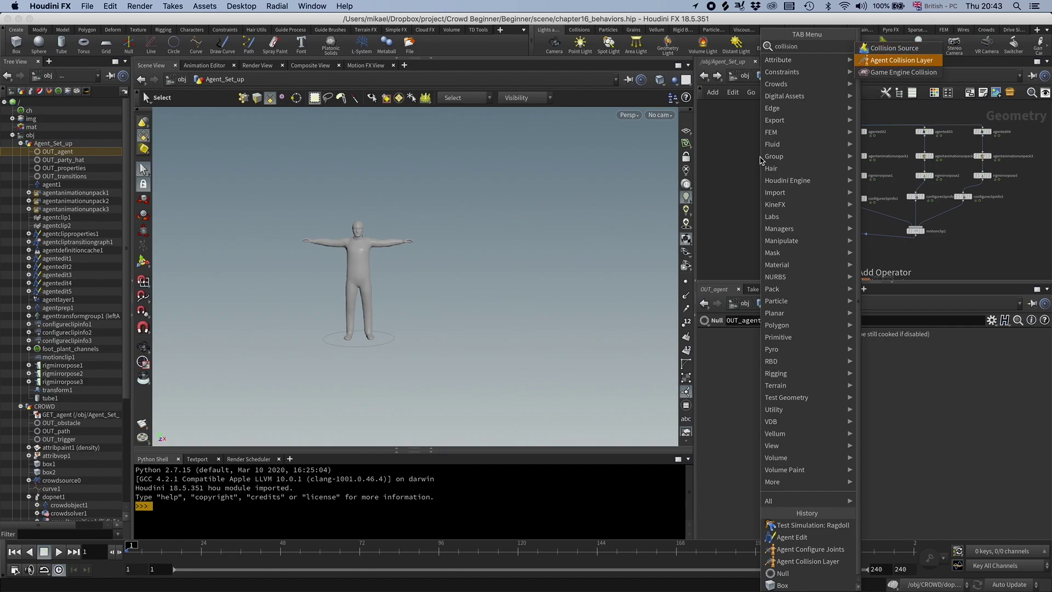
{"action": "key", "text": "Return"}
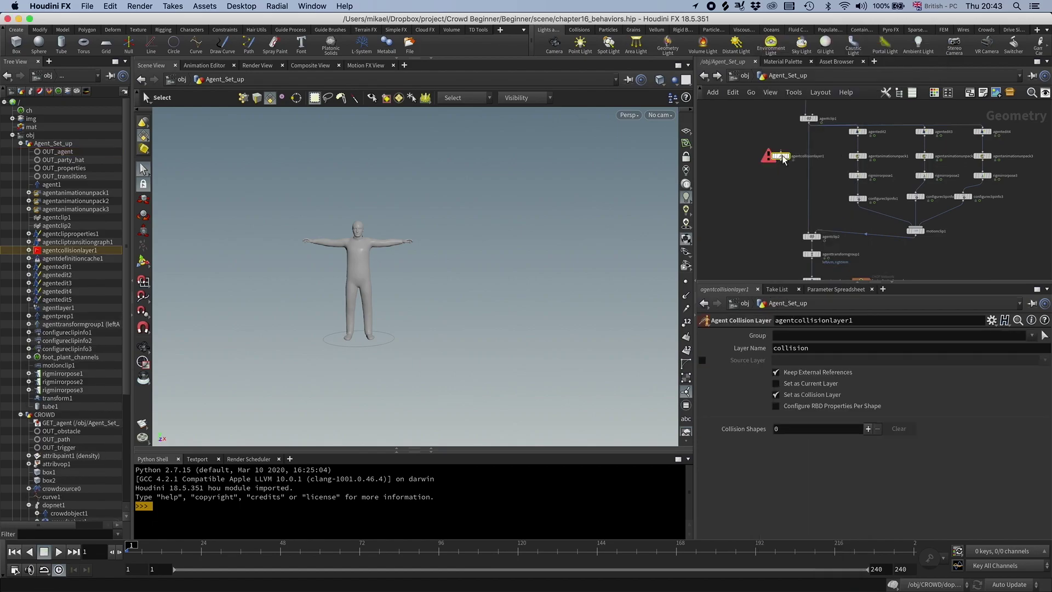
{"action": "left_click", "coordinate": [807, 156]}
{"action": "left_click", "coordinate": [816, 144]}
{"action": "left_click", "coordinate": [146, 260]}
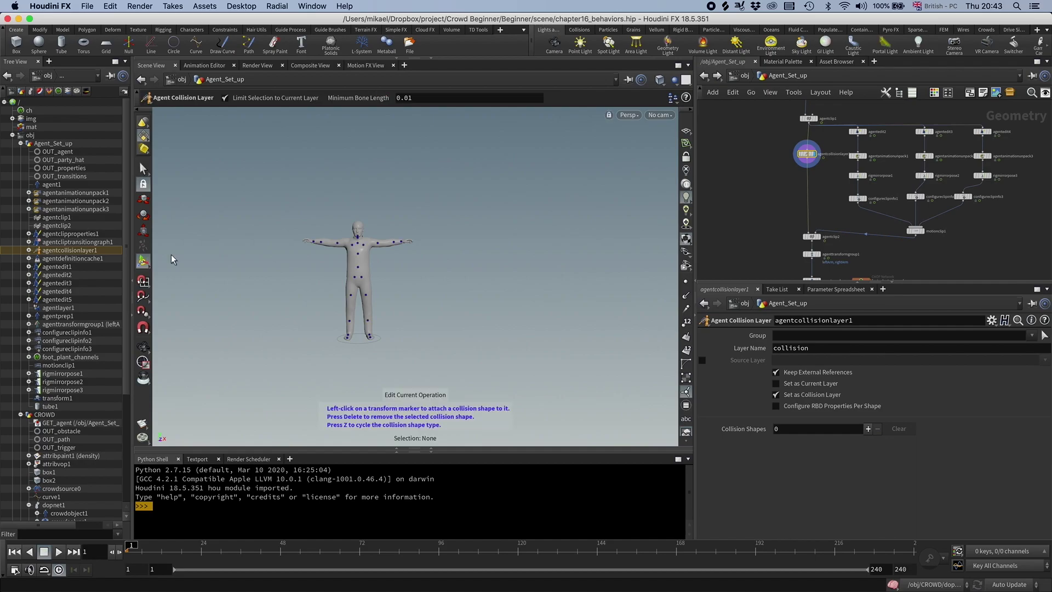
Attach collision shapes to the agent's right upper arm, left upper arm and left forearm.
{"action": "right_click_drag", "start_coordinate": [308, 251], "coordinate": [634, 230], "text": "alt"}
{"action": "middle_click_drag", "start_coordinate": [441, 246], "coordinate": [421, 236], "text": "alt"}
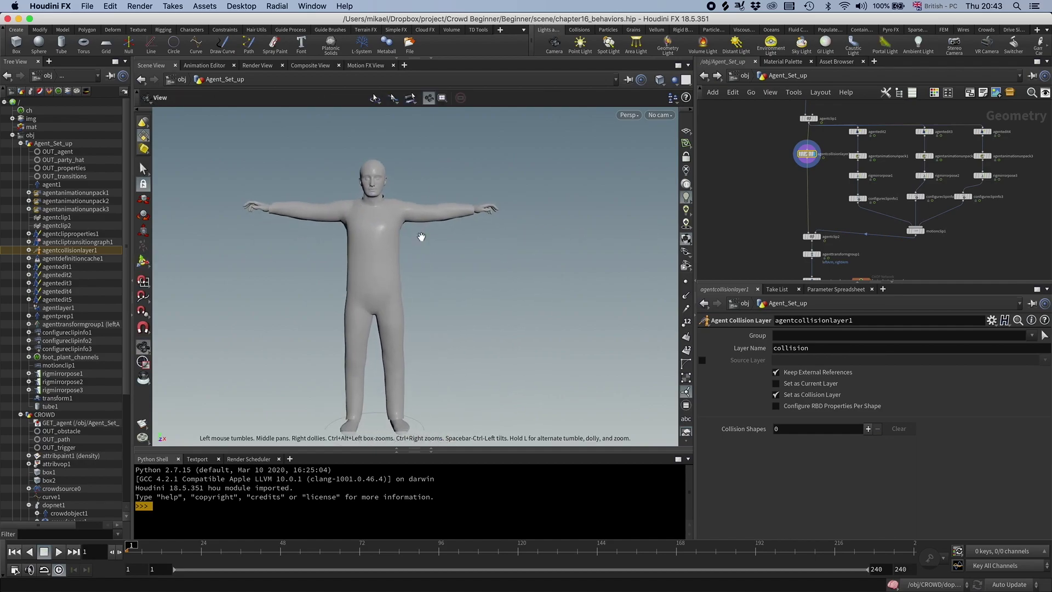
{"action": "left_click", "coordinate": [326, 217]}
{"action": "left_click", "coordinate": [419, 212]}
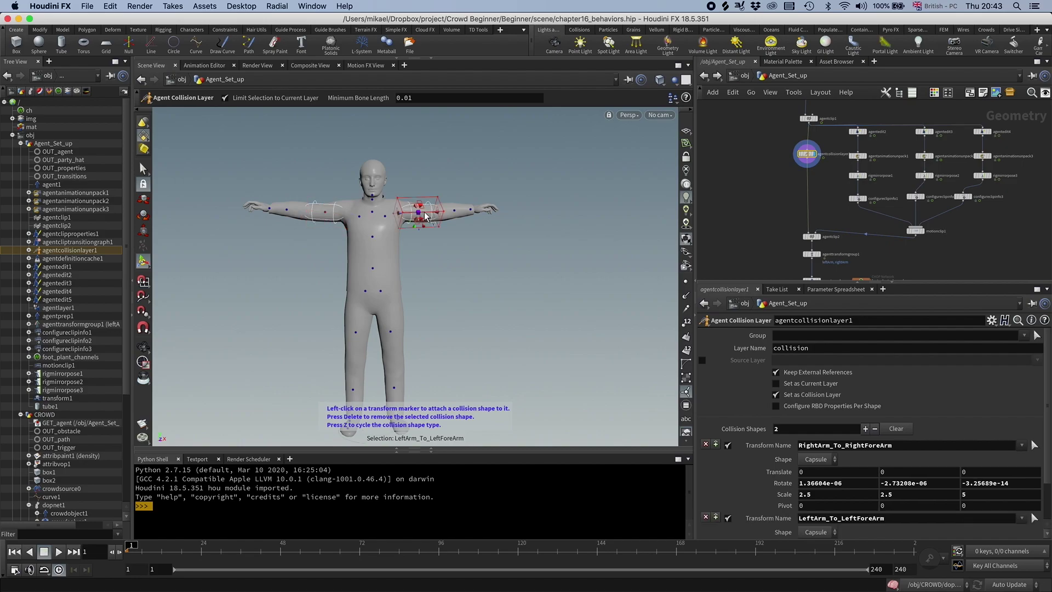
{"action": "left_click", "coordinate": [455, 211]}
{"action": "left_click_drag", "start_coordinate": [453, 218], "coordinate": [427, 233], "text": "alt"}
{"action": "middle_click_drag", "start_coordinate": [557, 189], "coordinate": [415, 229], "text": "alt"}
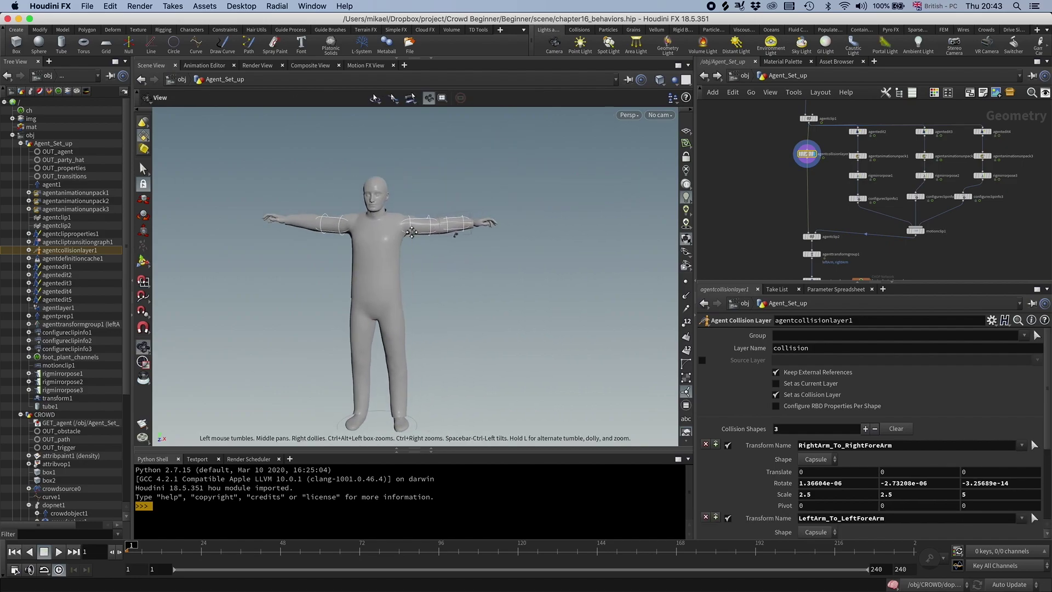
{"action": "left_click_drag", "start_coordinate": [405, 236], "coordinate": [409, 343], "text": "alt"}
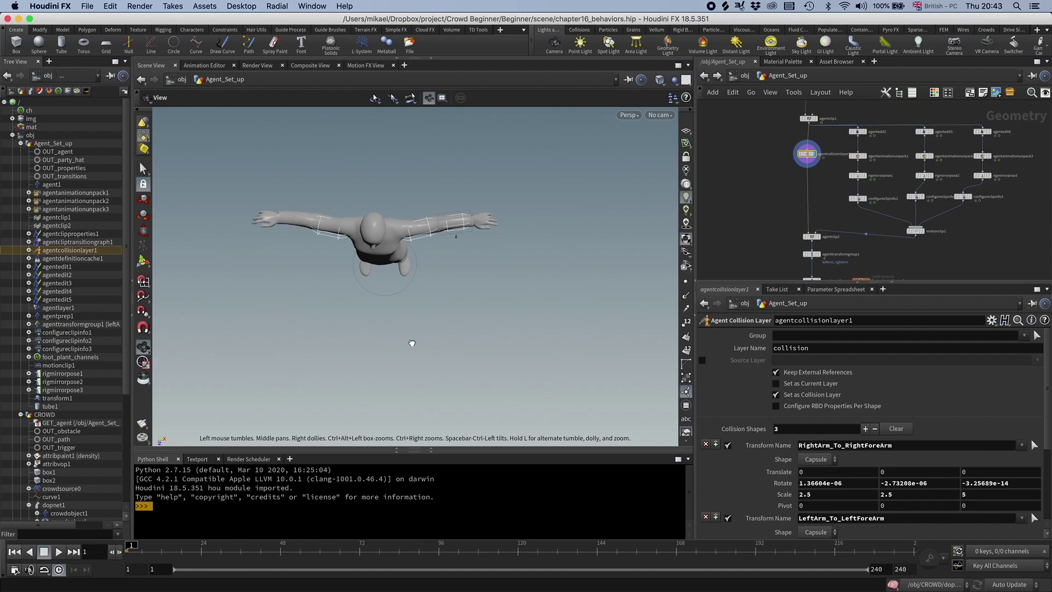
{"action": "left_click_drag", "start_coordinate": [455, 237], "coordinate": [449, 234], "text": "alt"}
{"action": "right_click_drag", "start_coordinate": [449, 234], "coordinate": [503, 169], "text": "alt"}
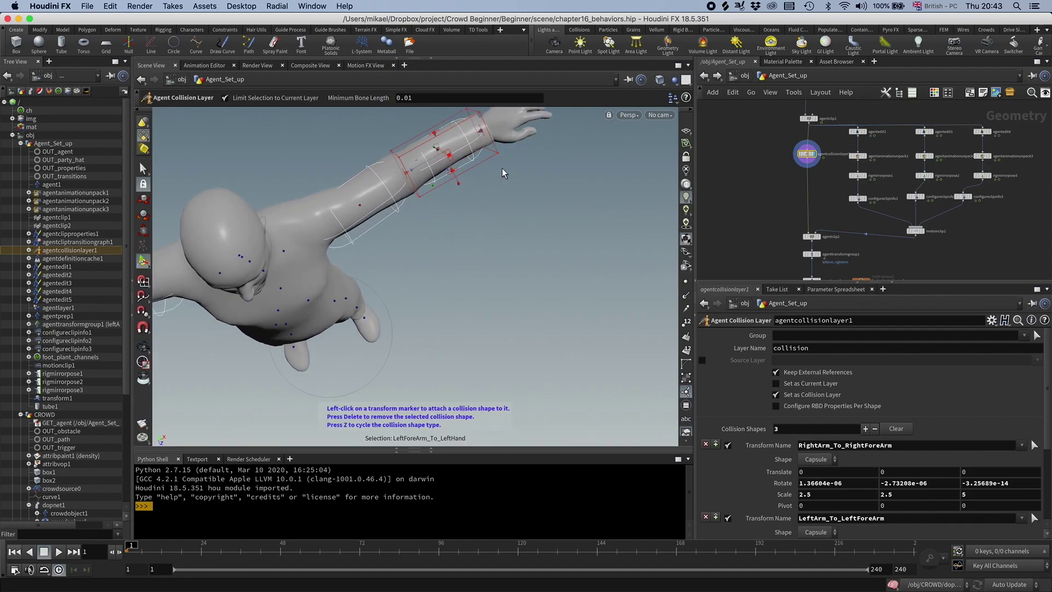
{"action": "left_click_drag", "start_coordinate": [427, 137], "coordinate": [412, 103], "text": "alt"}
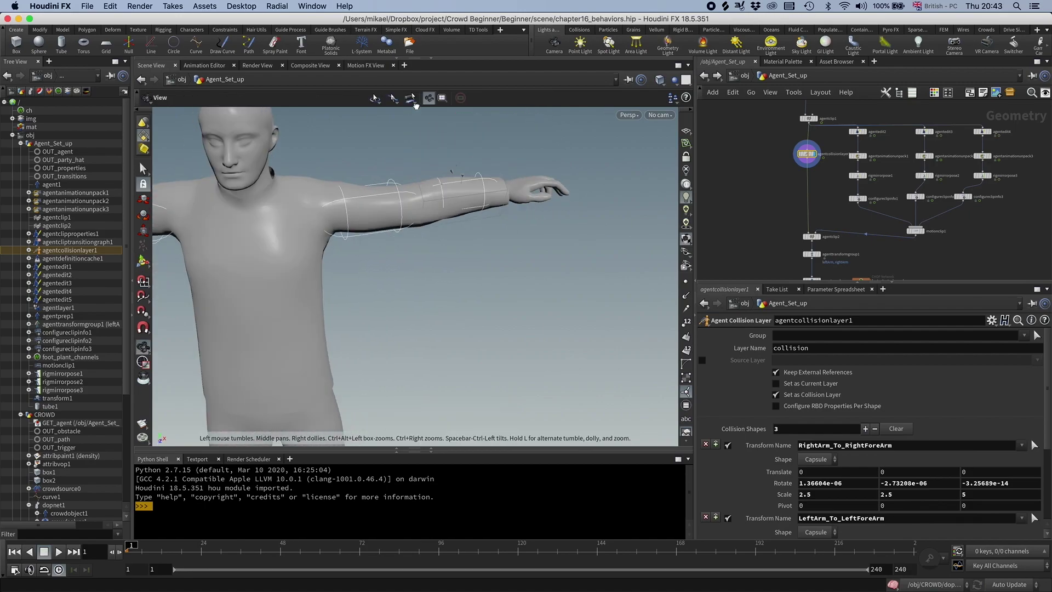
Attach a collision shape to the agent's left upper leg.
{"action": "middle_click_drag", "start_coordinate": [392, 312], "coordinate": [429, 137], "text": "alt"}
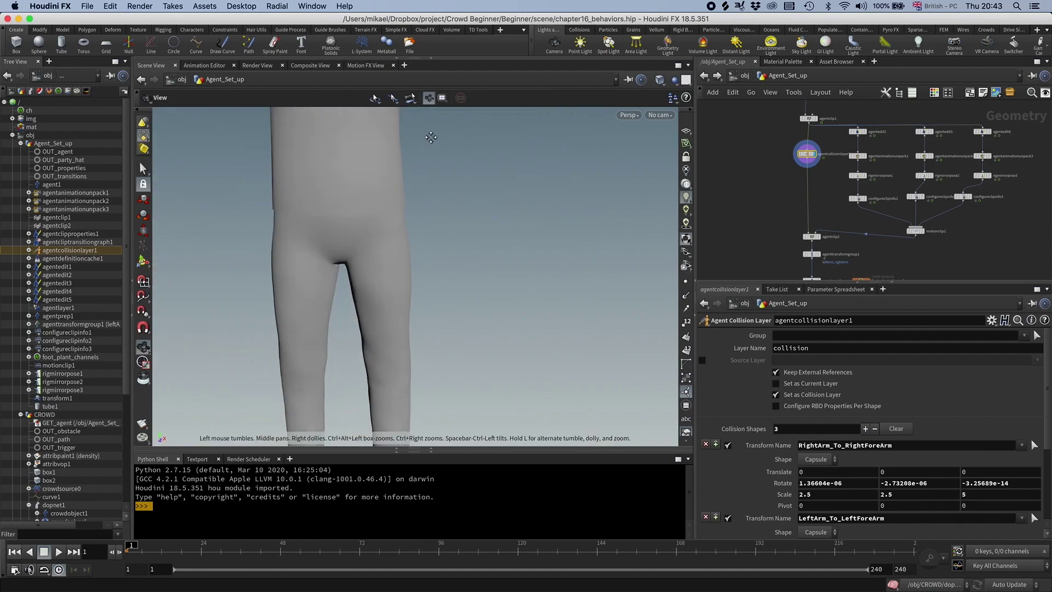
{"action": "left_click", "coordinate": [380, 290]}
{"action": "middle_click_drag", "start_coordinate": [385, 292], "coordinate": [400, 206], "text": "alt"}
{"action": "right_click_drag", "start_coordinate": [399, 206], "coordinate": [360, 216], "text": "alt"}
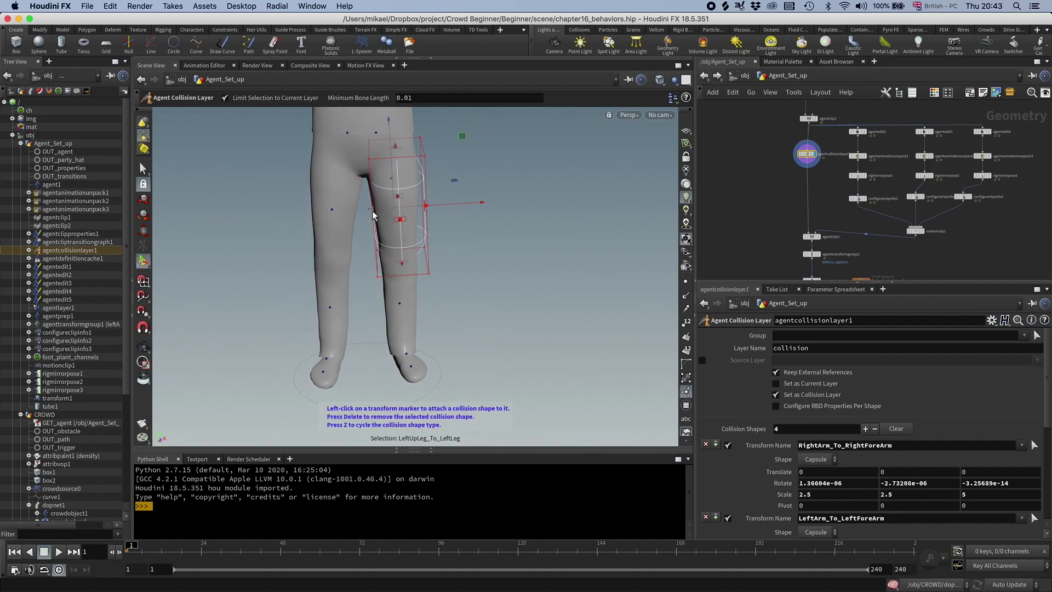
{"action": "left_click_drag", "start_coordinate": [426, 208], "coordinate": [406, 246]}
{"action": "right_click_drag", "start_coordinate": [406, 245], "coordinate": [280, 246], "text": "alt"}
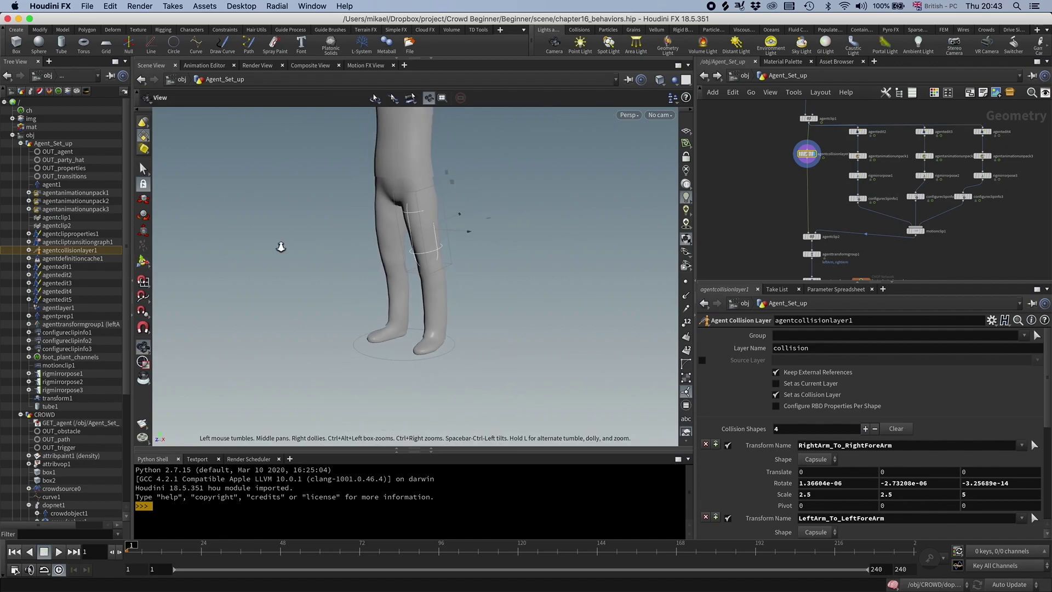
{"action": "middle_click_drag", "start_coordinate": [280, 247], "coordinate": [283, 326], "text": "alt"}
{"action": "left_click_drag", "start_coordinate": [283, 326], "coordinate": [351, 309], "text": "alt"}
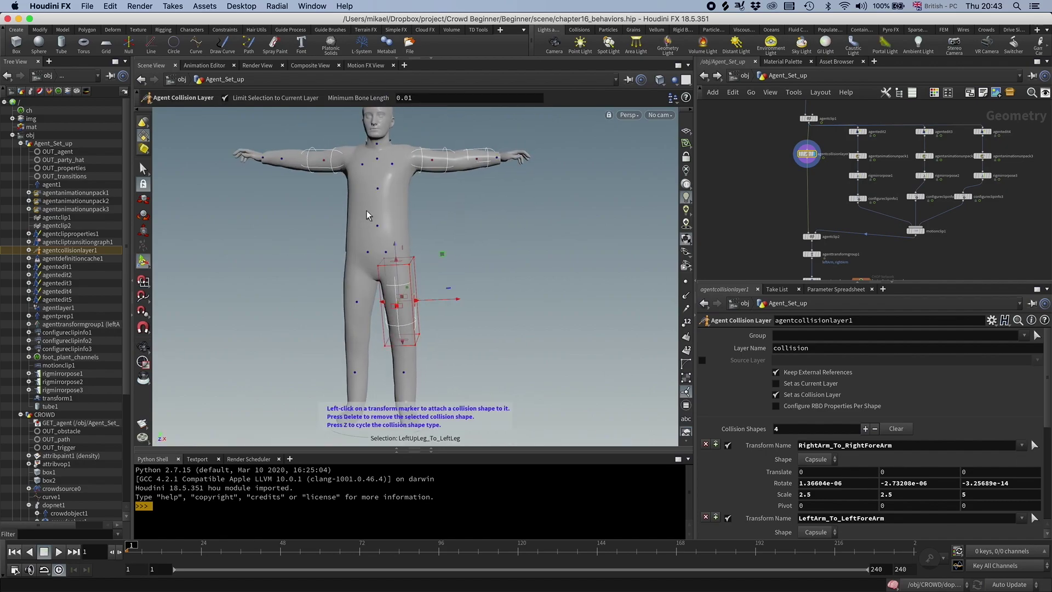
Apply the saved mocapbiped3 preset to the agent collision layer.
{"action": "left_click_drag", "start_coordinate": [421, 206], "coordinate": [419, 226], "text": "alt"}
{"action": "middle_click_drag", "start_coordinate": [418, 226], "coordinate": [422, 243], "text": "alt"}
{"action": "right_click_drag", "start_coordinate": [422, 243], "coordinate": [369, 252], "text": "alt"}
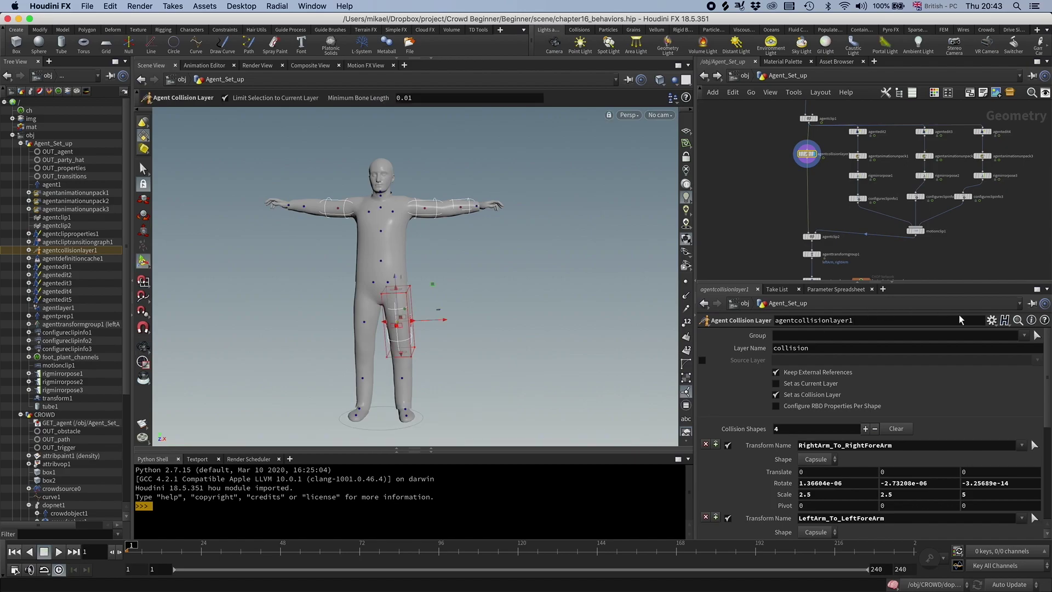
{"action": "left_click", "coordinate": [992, 320]}
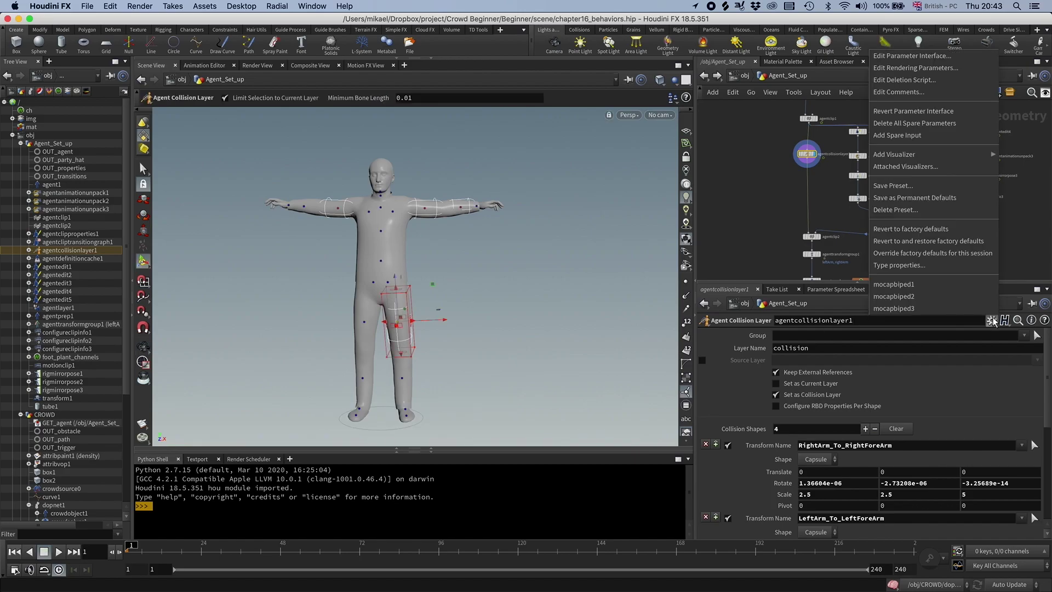
{"action": "left_click", "coordinate": [907, 308]}
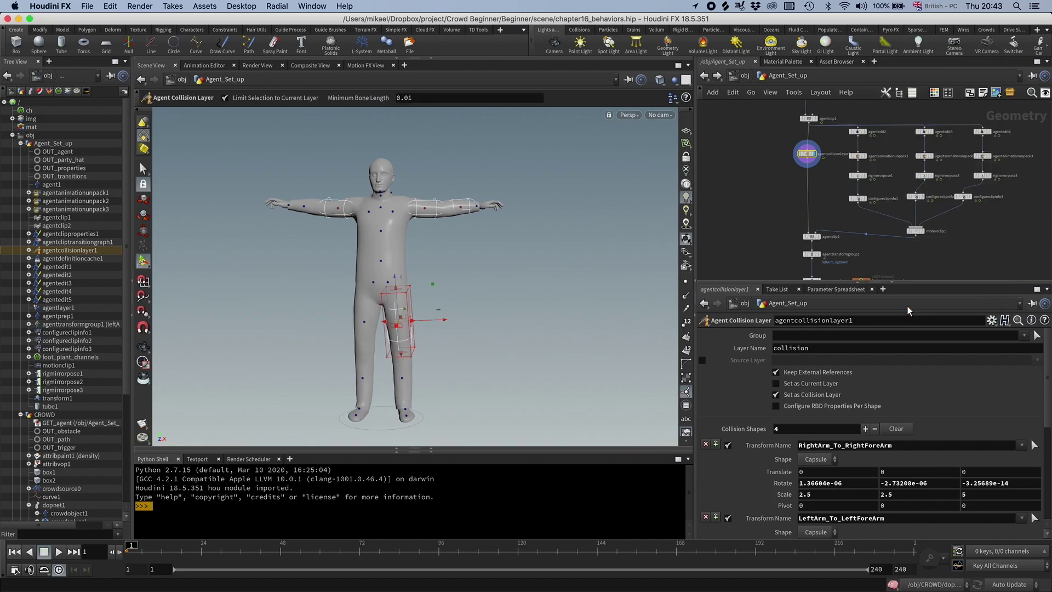
Examine the preset's collision shapes around the agent from several angles in wireframe and shaded display.
{"action": "key", "text": "w"}
{"action": "left_click_drag", "start_coordinate": [398, 287], "coordinate": [433, 289], "text": "alt"}
{"action": "scroll", "coordinate": [433, 289], "scroll_direction": "down", "scroll_amount": 1}
{"action": "middle_click_drag", "start_coordinate": [433, 288], "coordinate": [450, 273], "text": "alt"}
{"action": "key", "text": "w"}
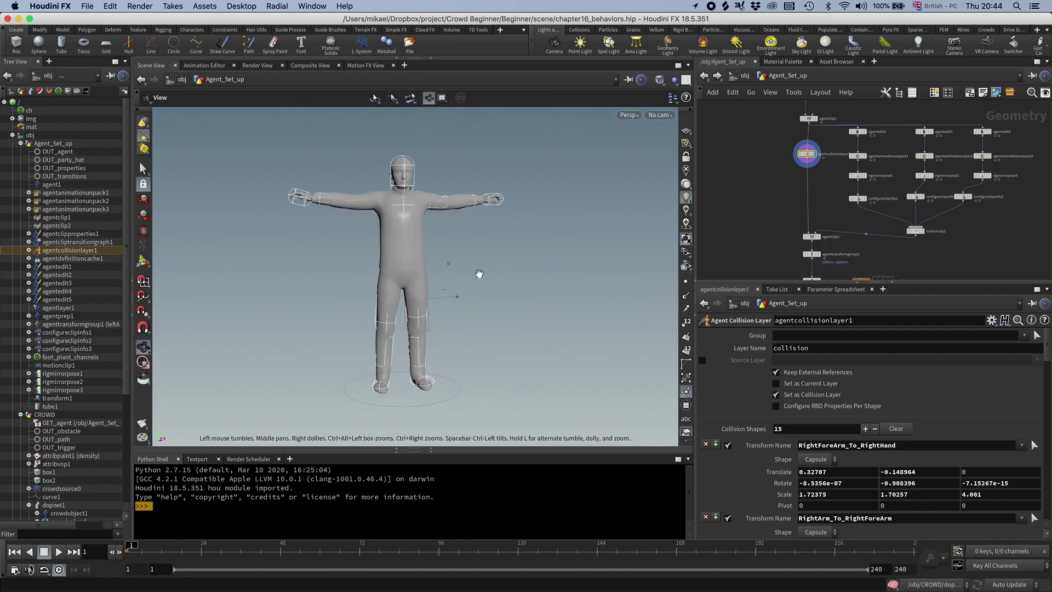
{"action": "left_click_drag", "start_coordinate": [475, 272], "coordinate": [420, 275], "text": "alt"}
{"action": "key", "text": "w"}
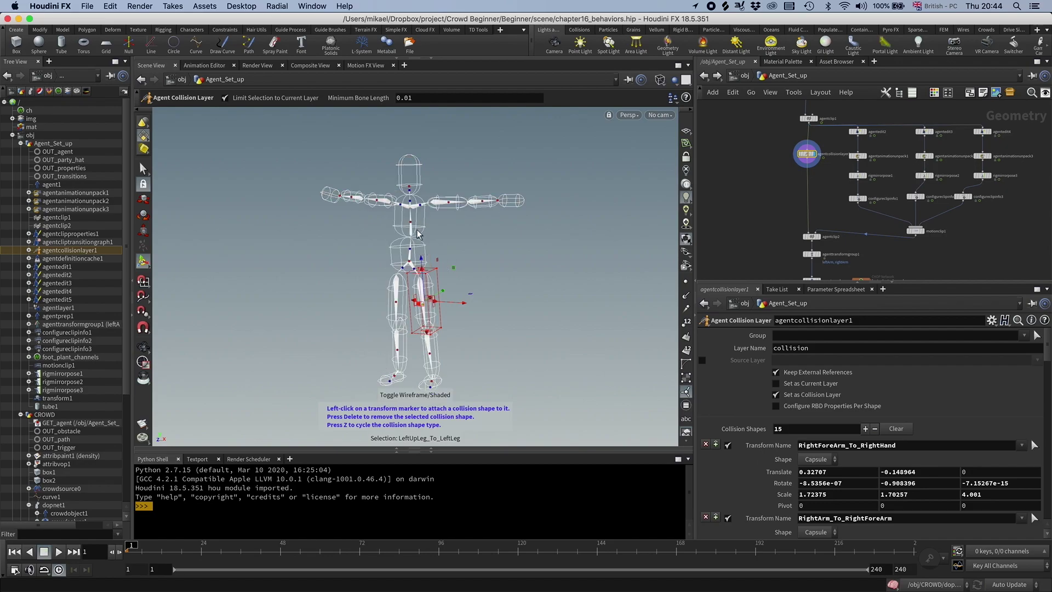
{"action": "key", "text": "w"}
{"action": "mouse_move", "coordinate": [499, 273]}
{"action": "left_mouse_down", "text": "alt"}
{"action": "mouse_move", "coordinate": [527, 273]}
{"action": "mouse_move", "coordinate": [511, 279]}
{"action": "left_mouse_up", "text": "alt"}
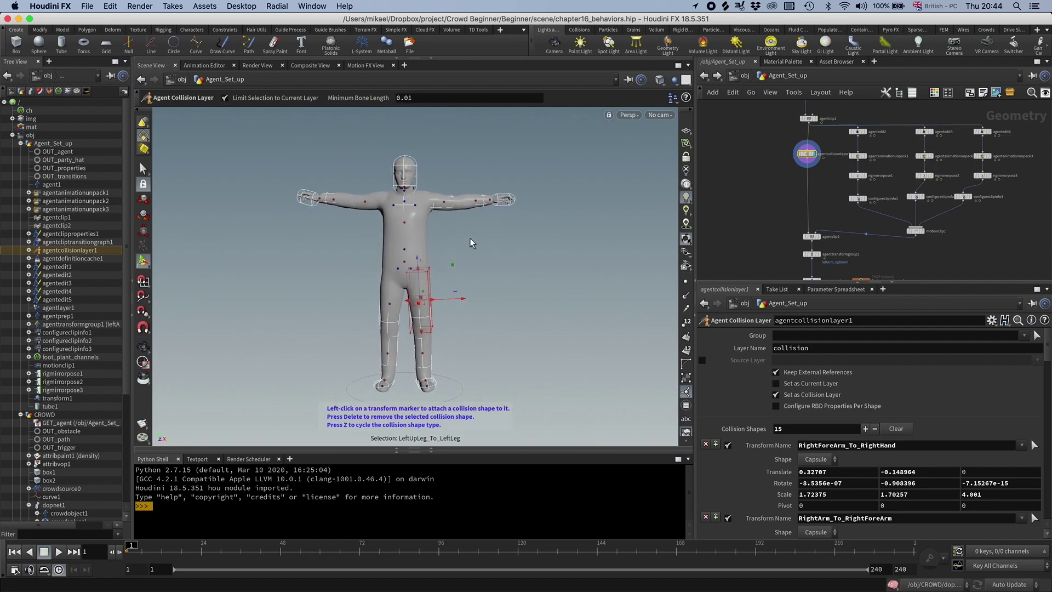
{"action": "middle_click_drag", "start_coordinate": [490, 244], "coordinate": [489, 204], "text": "alt"}
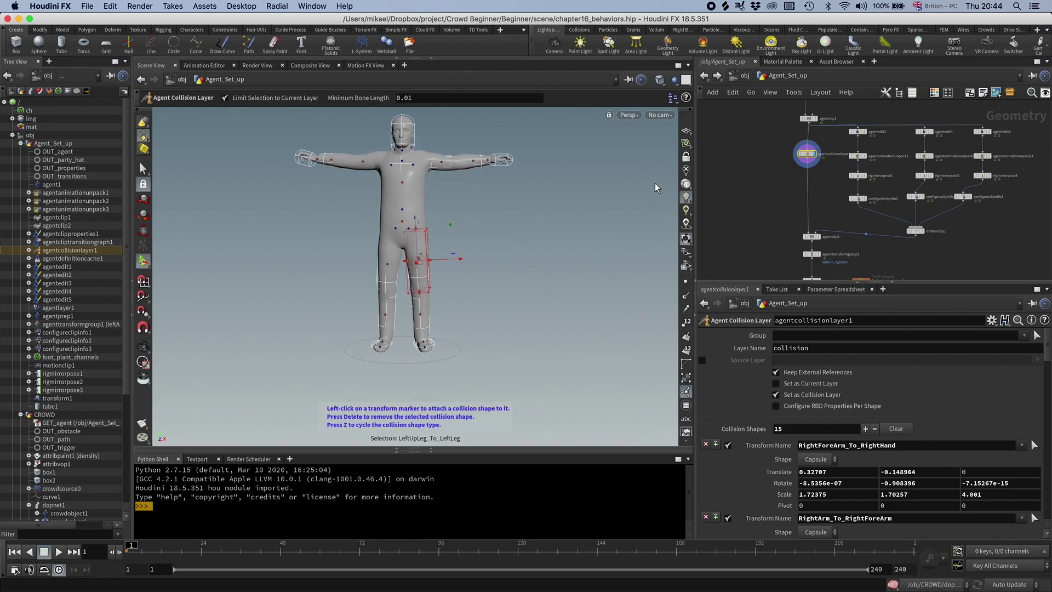
Insert an Agent Configure Joints node directly above OUT_agent and display it.
{"action": "left_click_drag", "start_coordinate": [811, 157], "coordinate": [811, 155]}
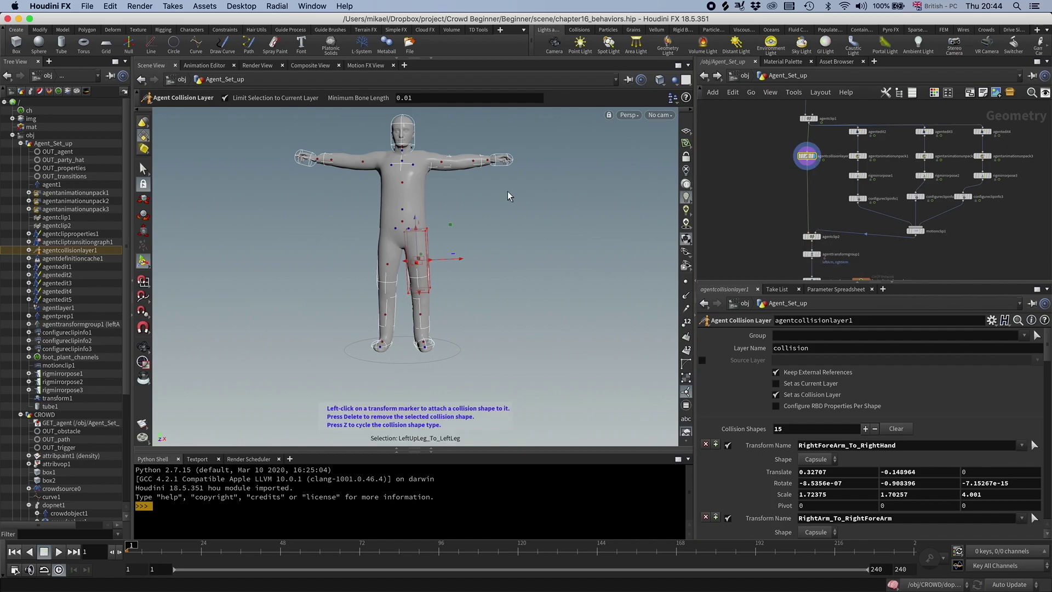
{"action": "middle_click_drag", "start_coordinate": [786, 262], "coordinate": [766, 106]}
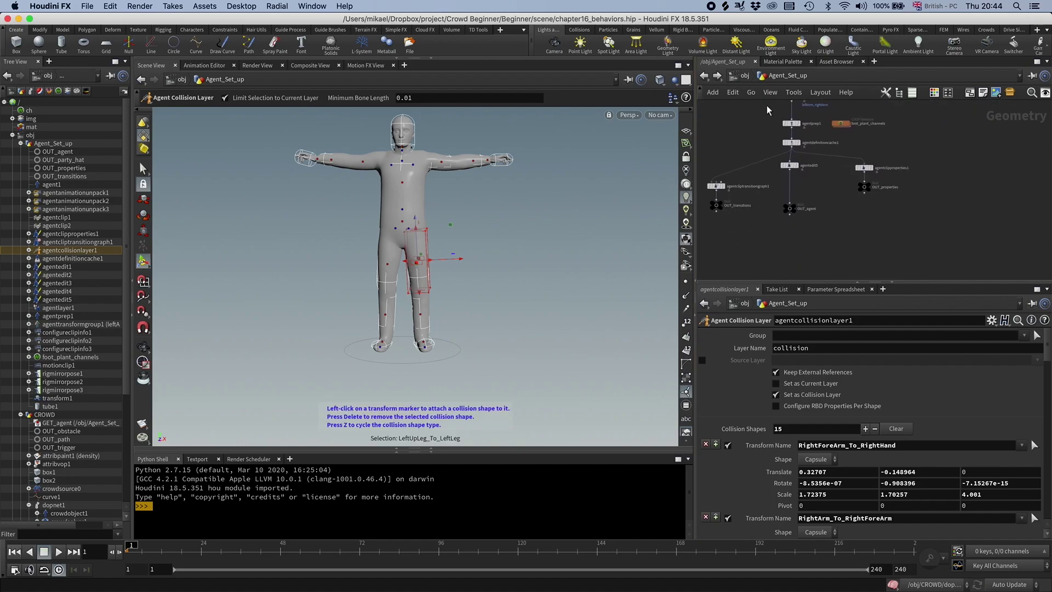
{"action": "middle_click_drag", "start_coordinate": [811, 186], "coordinate": [810, 190]}
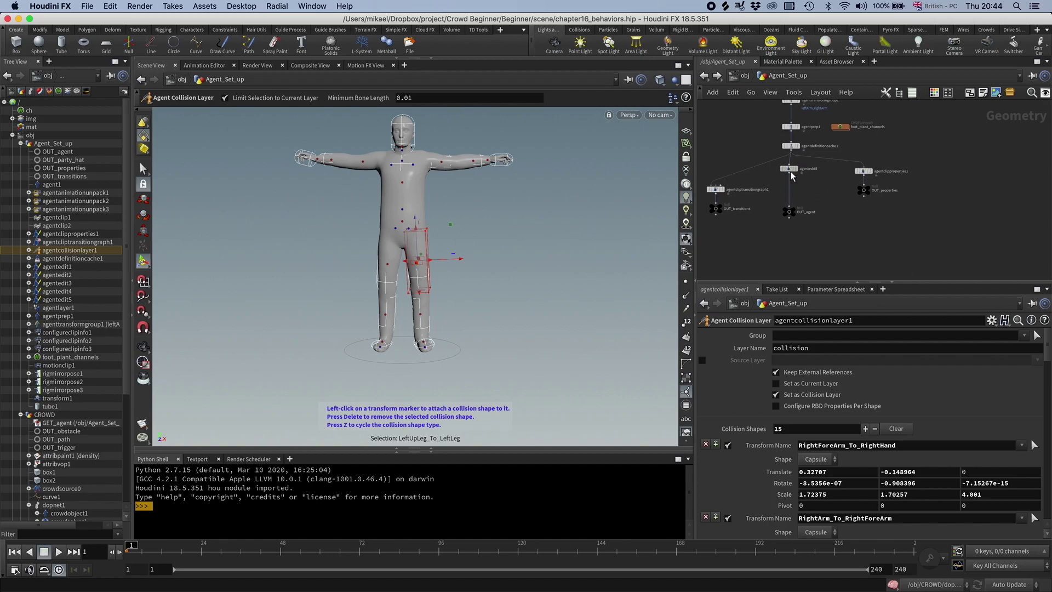
{"action": "left_click_drag", "start_coordinate": [789, 170], "coordinate": [791, 170]}
{"action": "key", "text": "Tab"}
{"action": "type", "text": "config"}
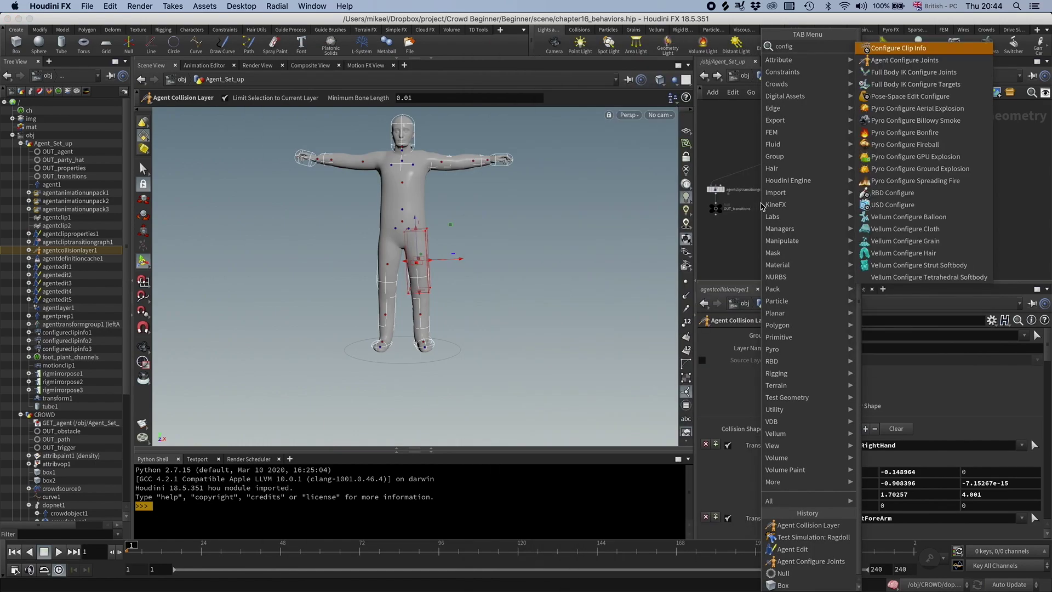
{"action": "type", "text": "ure jo"}
{"action": "key", "text": "Return"}
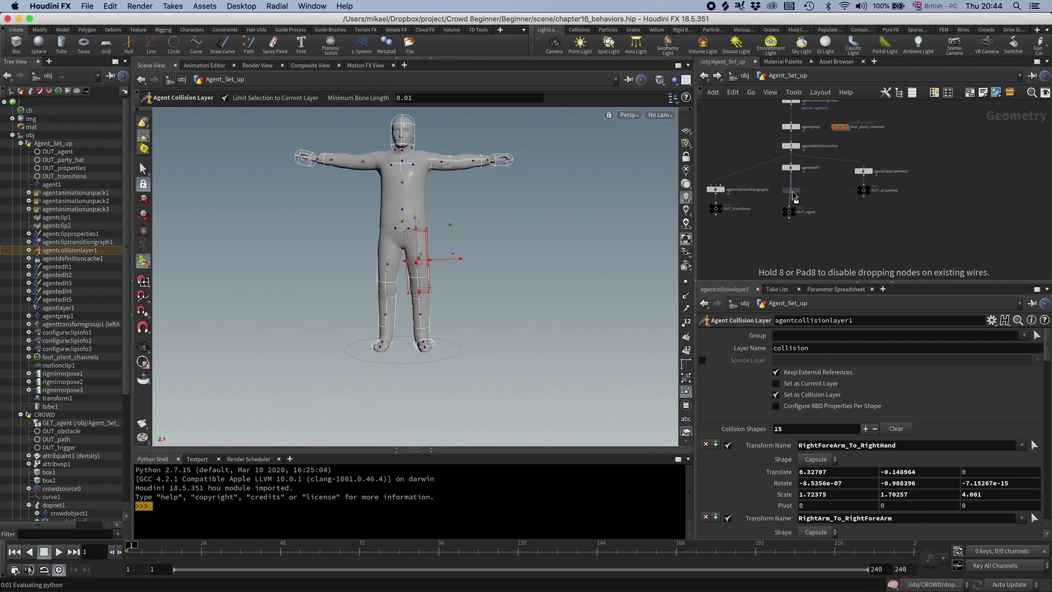
{"action": "left_click", "coordinate": [791, 190]}
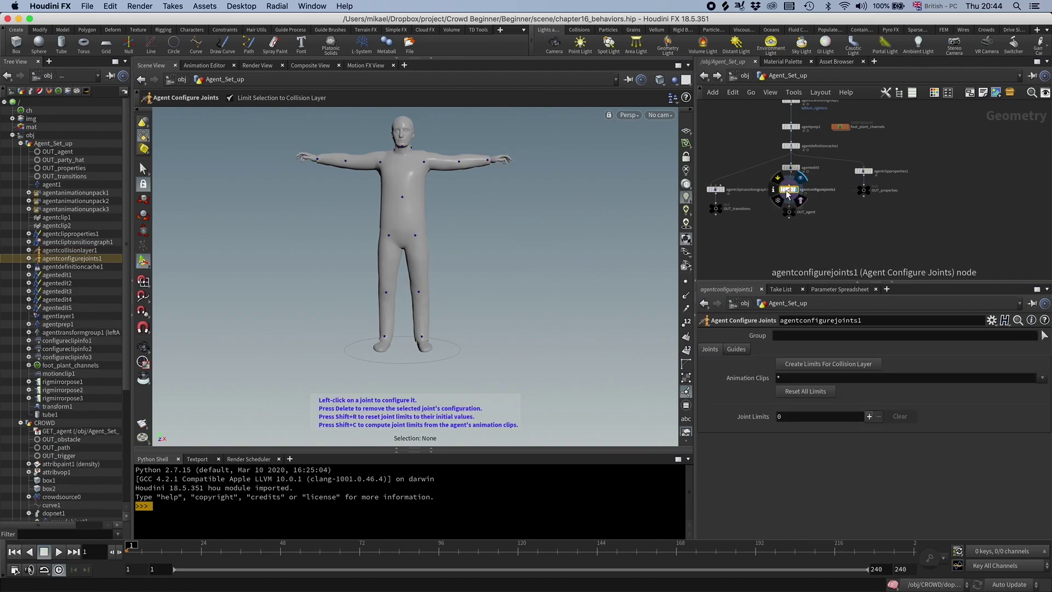
Add joint limits to the agent's left shoulder, elbow and wrist with the Agent Configure Joints node and inspect them in wireframe.
{"action": "right_click_drag", "start_coordinate": [424, 192], "coordinate": [510, 179], "text": "alt"}
{"action": "middle_click_drag", "start_coordinate": [509, 180], "coordinate": [511, 188], "text": "alt"}
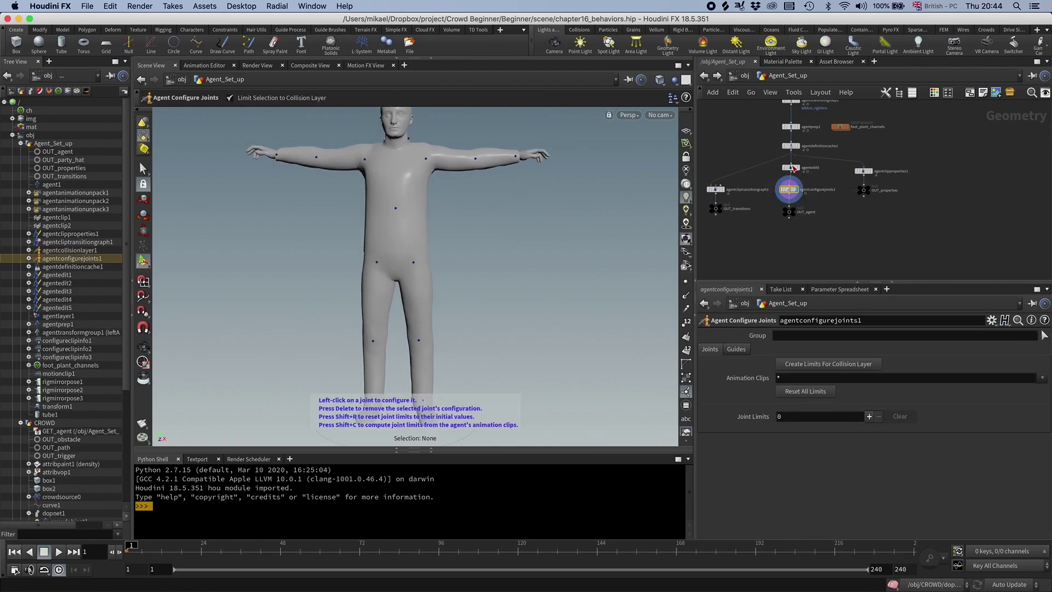
{"action": "left_click", "coordinate": [791, 168]}
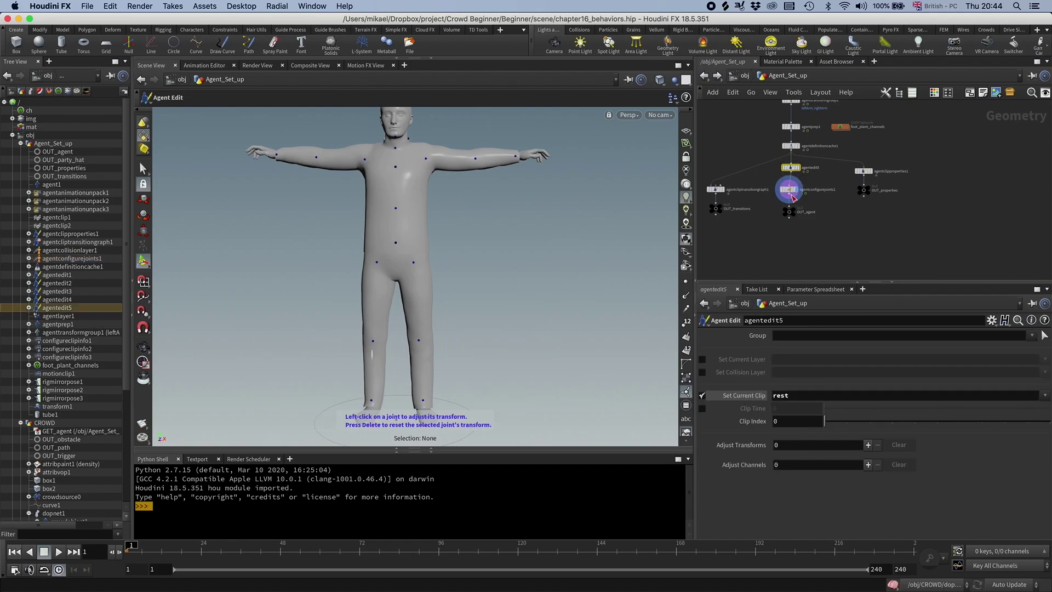
{"action": "left_click", "coordinate": [789, 191]}
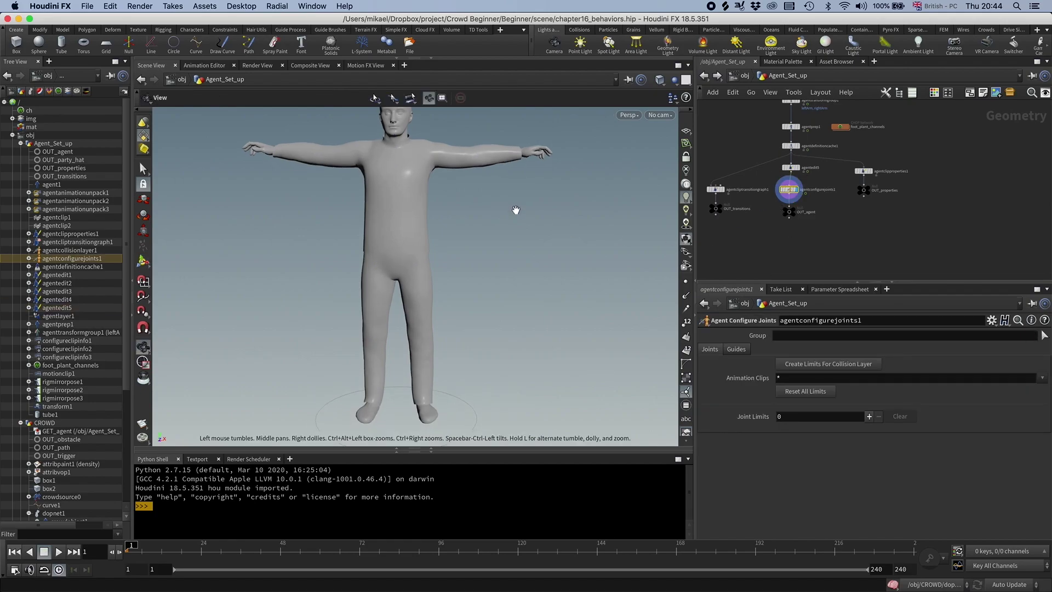
{"action": "middle_click_drag", "start_coordinate": [515, 209], "coordinate": [529, 247], "text": "alt"}
{"action": "right_click_drag", "start_coordinate": [465, 231], "coordinate": [492, 218], "text": "alt"}
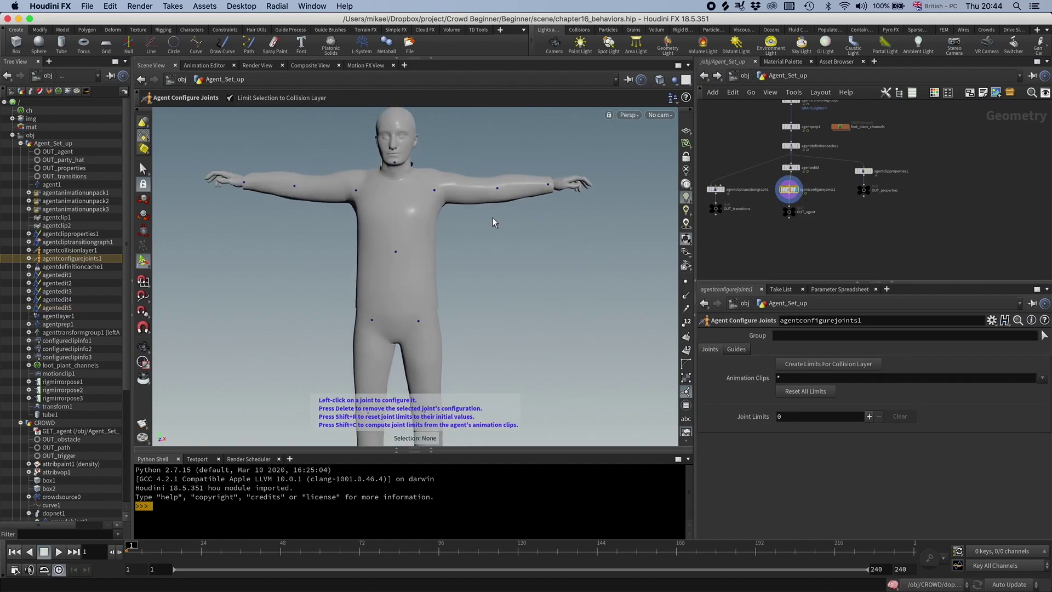
{"action": "left_click", "coordinate": [433, 190]}
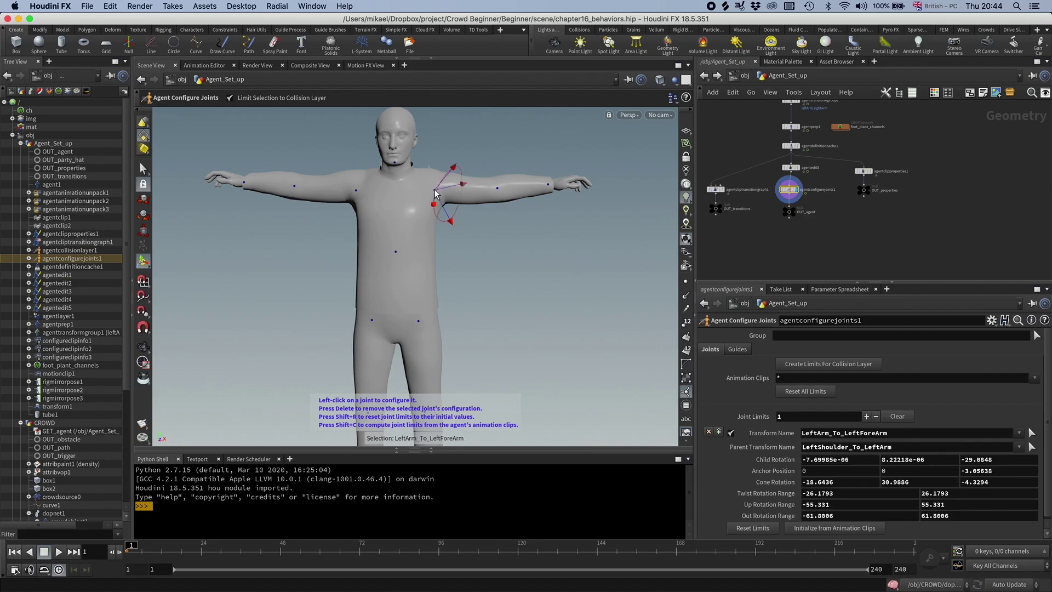
{"action": "left_click", "coordinate": [497, 189]}
{"action": "left_click", "coordinate": [548, 185]}
{"action": "mouse_move", "coordinate": [517, 215]}
{"action": "left_mouse_down", "text": "alt"}
{"action": "mouse_move", "coordinate": [521, 286]}
{"action": "mouse_move", "coordinate": [529, 227]}
{"action": "mouse_move", "coordinate": [540, 257]}
{"action": "left_mouse_up", "text": "alt"}
{"action": "key", "text": "w"}
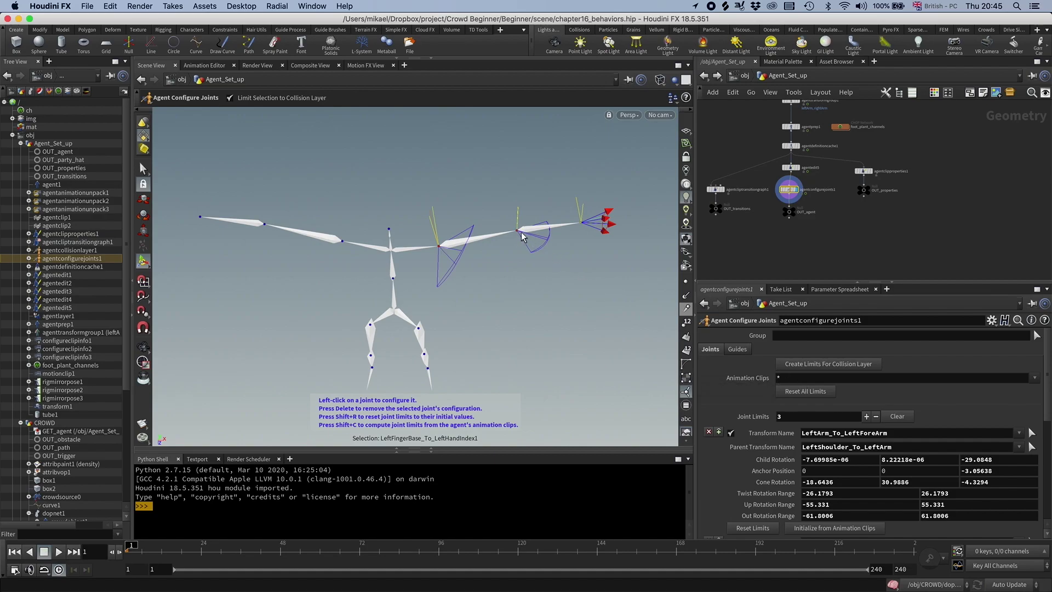
{"action": "left_click_drag", "start_coordinate": [535, 239], "coordinate": [527, 218], "text": "alt"}
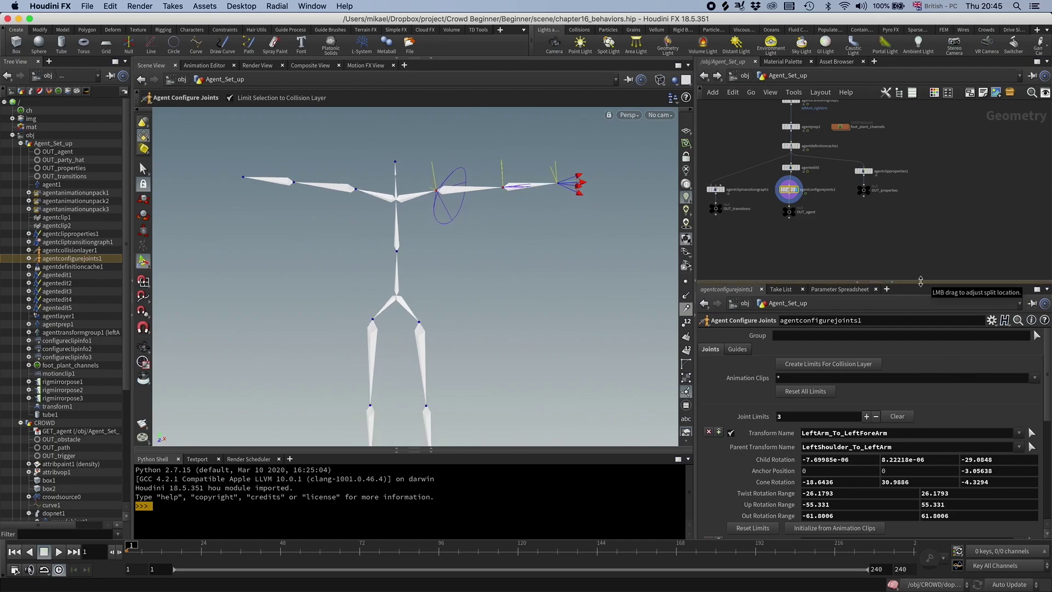
Apply the saved mocapbiped3 preset to agentconfigurejoints1 and view the joint limits on the whole skeleton.
{"action": "left_click", "coordinate": [992, 320]}
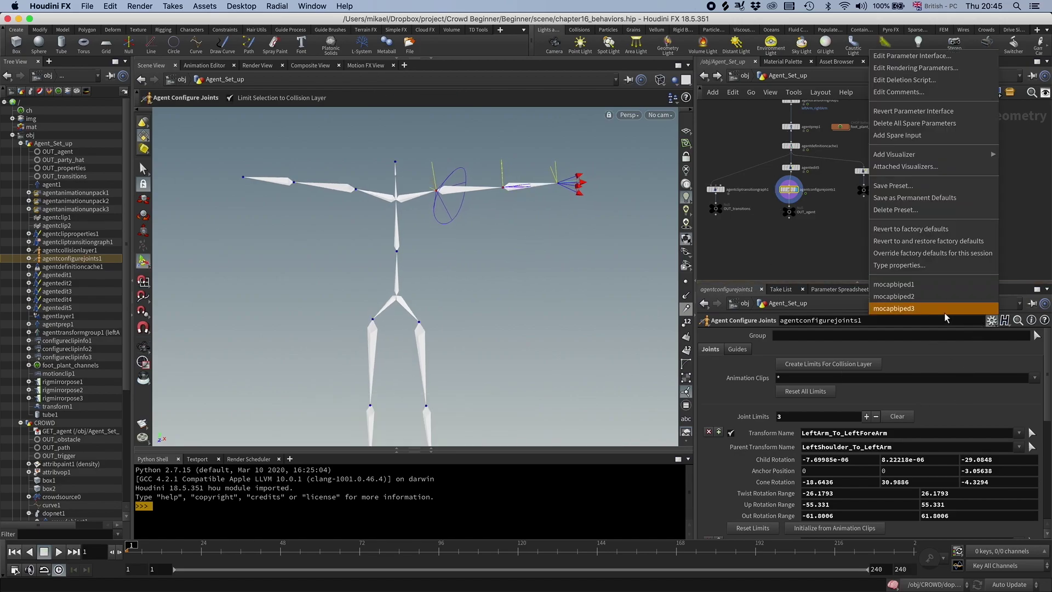
{"action": "left_click", "coordinate": [899, 308]}
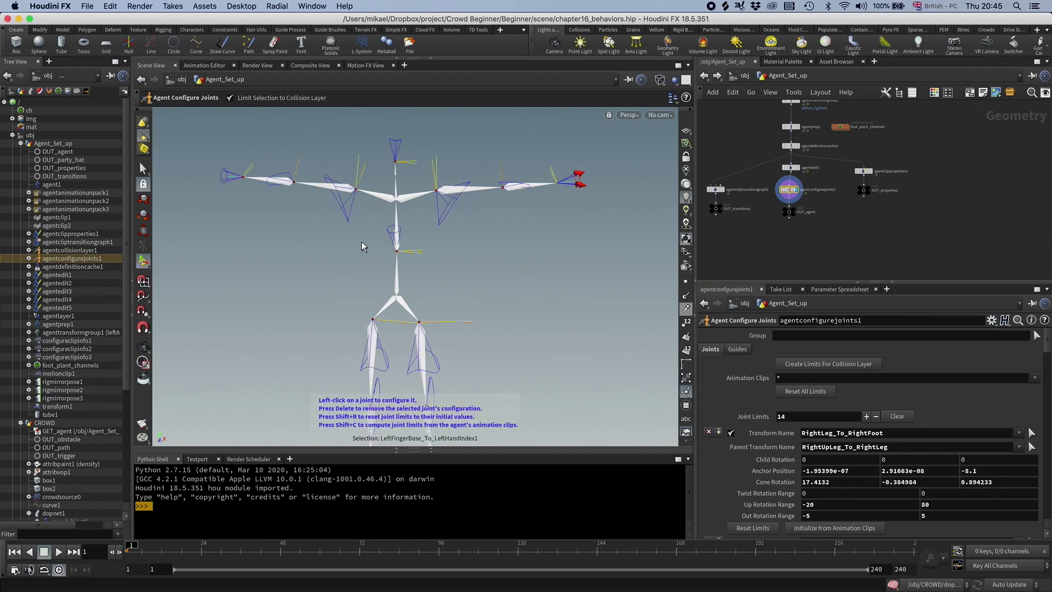
{"action": "middle_click_drag", "start_coordinate": [458, 256], "coordinate": [491, 225], "text": "alt"}
{"action": "right_click_drag", "start_coordinate": [491, 225], "coordinate": [405, 243], "text": "alt"}
{"action": "middle_click_drag", "start_coordinate": [474, 241], "coordinate": [457, 247], "text": "alt"}
{"action": "key", "text": "Return"}
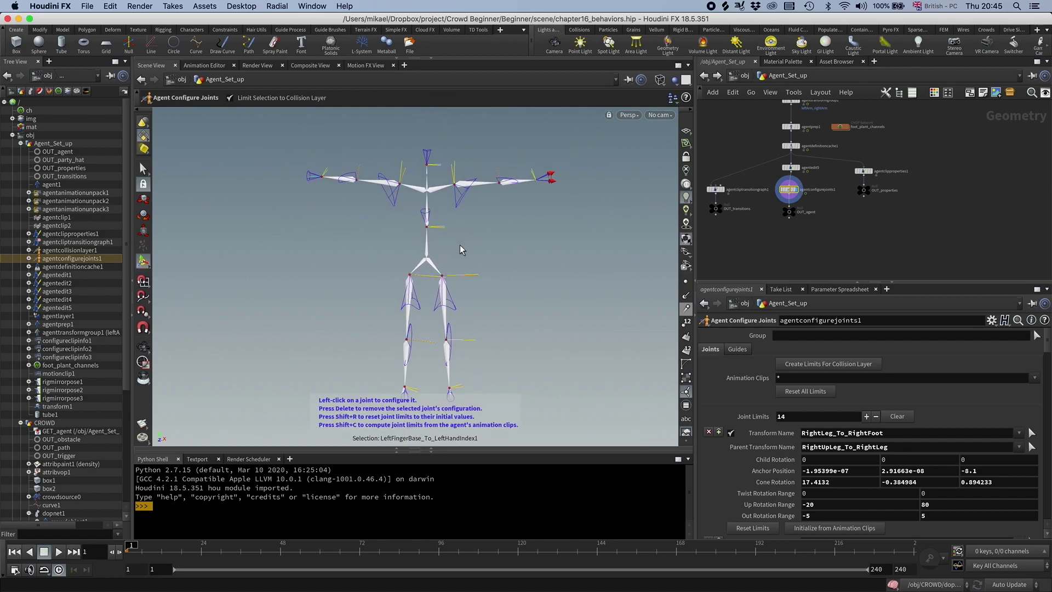
Add a Test Simulation: Ragdoll node, connect its Agents input to OUT_agent and display it.
{"action": "key", "text": "Tab"}
{"action": "type", "text": "test s"}
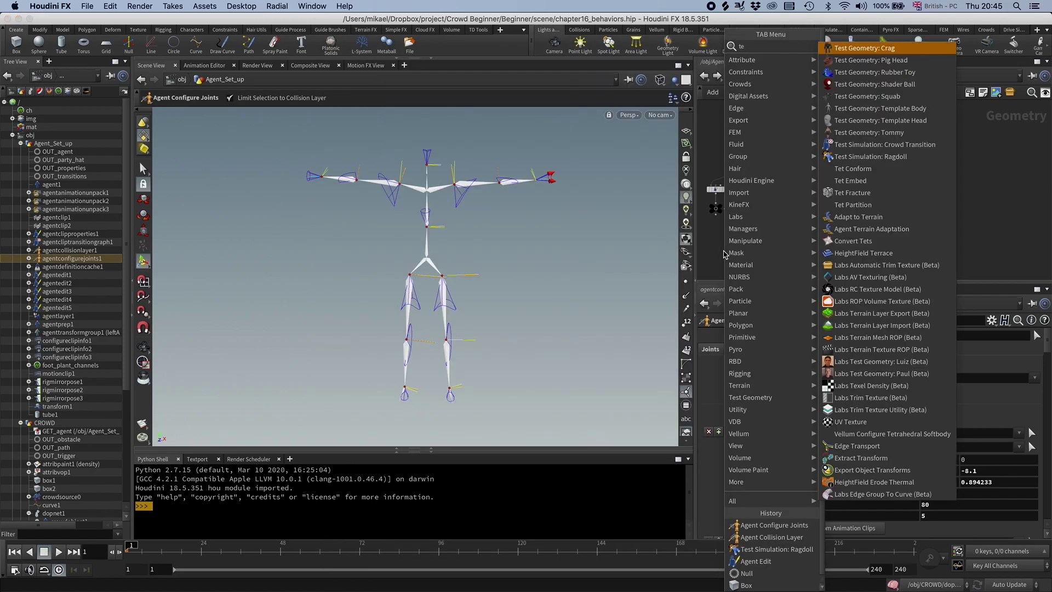
{"action": "key", "text": "Down"}
{"action": "key", "text": "Down"}
{"action": "key", "text": "Down"}
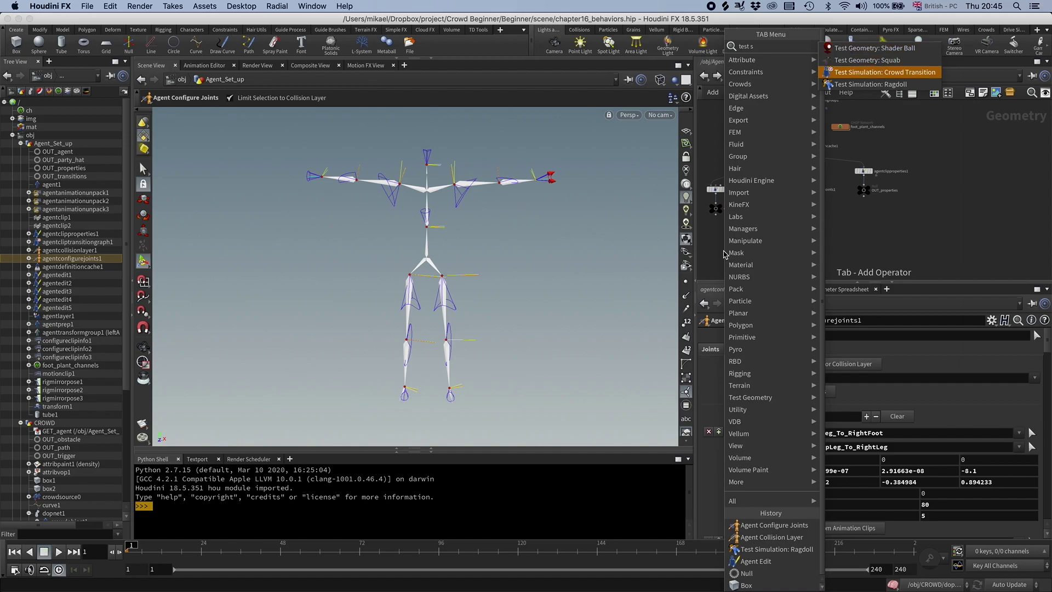
{"action": "key", "text": "Return"}
{"action": "left_click", "coordinate": [723, 251]}
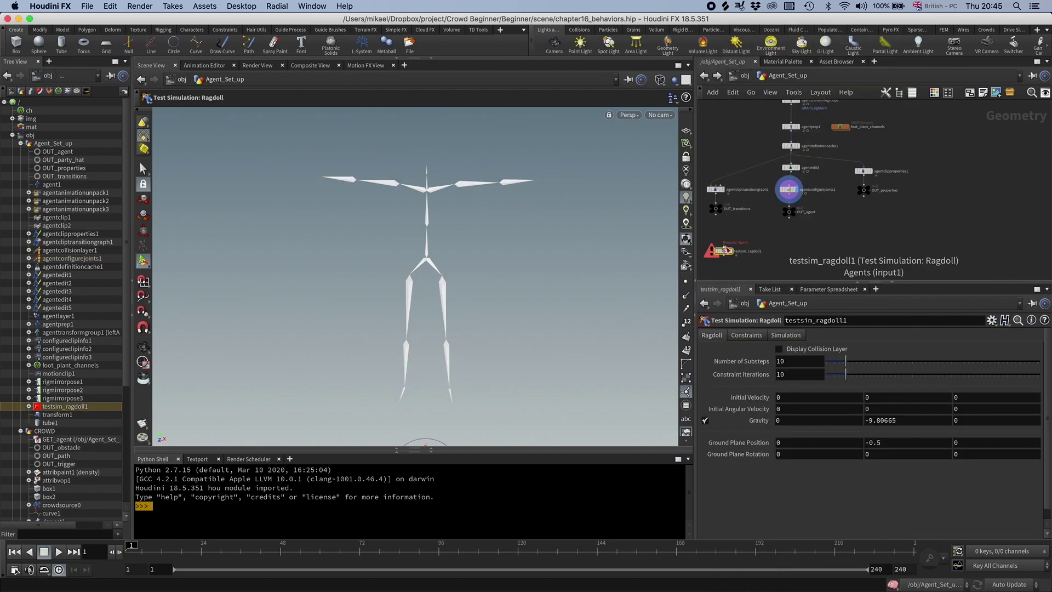
{"action": "left_click_drag", "start_coordinate": [724, 248], "coordinate": [787, 219]}
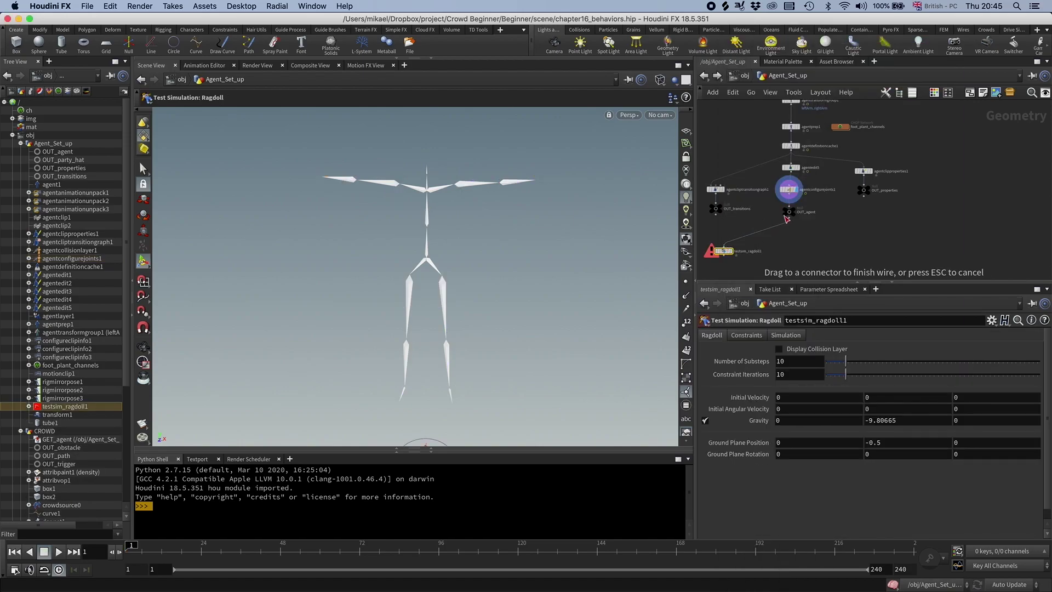
{"action": "left_click", "coordinate": [731, 251]}
{"action": "key", "text": "Escape"}
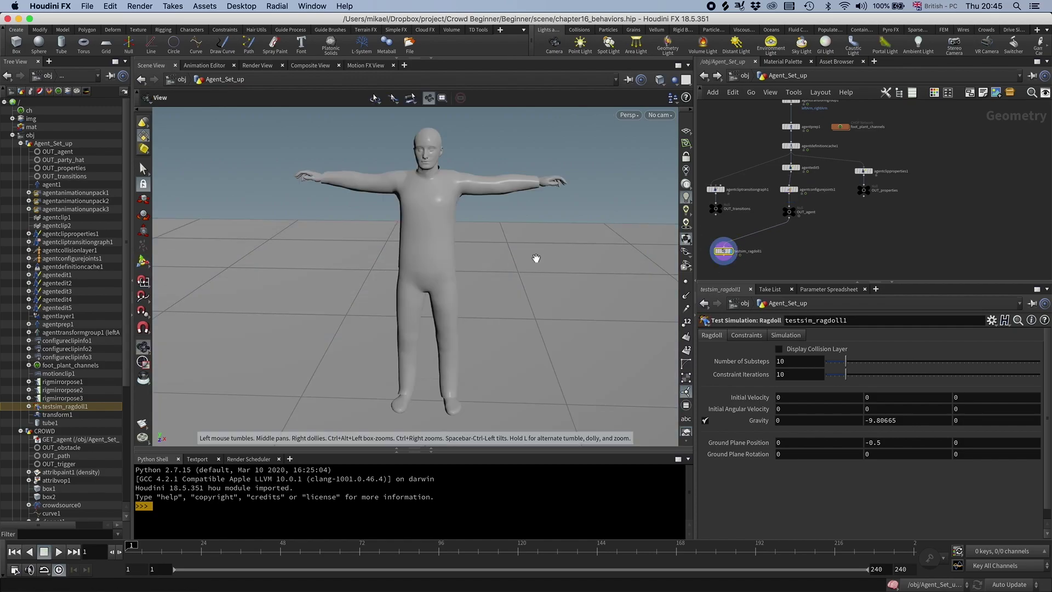
Play the ragdoll simulation and scrub back through the agent's fall onto the ground plane.
{"action": "right_click_drag", "start_coordinate": [535, 258], "coordinate": [420, 252]}
{"action": "left_click_drag", "start_coordinate": [419, 252], "coordinate": [412, 232]}
{"action": "key", "text": "Return"}
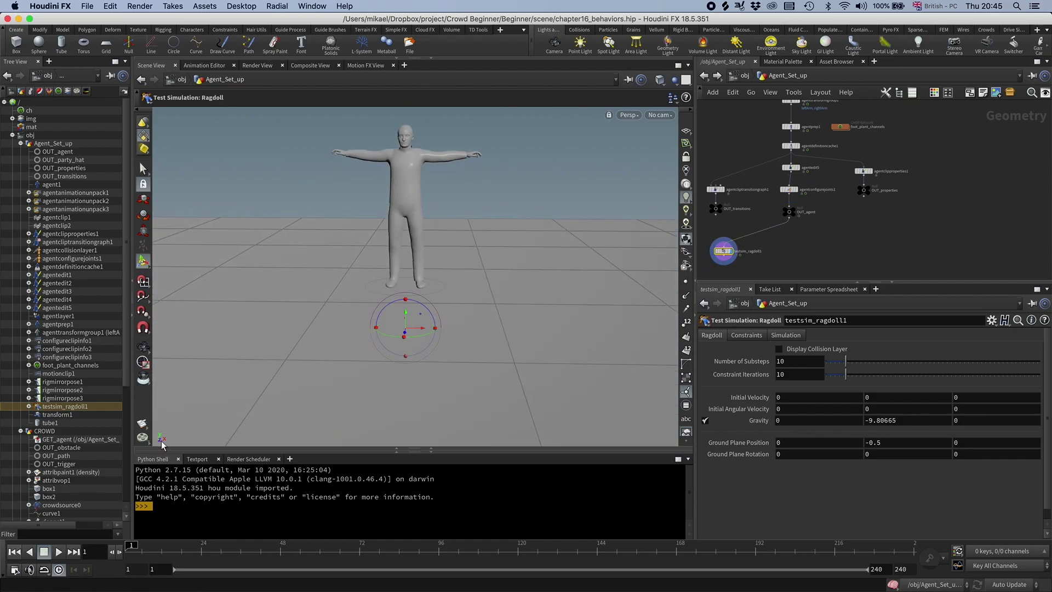
{"action": "left_click", "coordinate": [61, 551]}
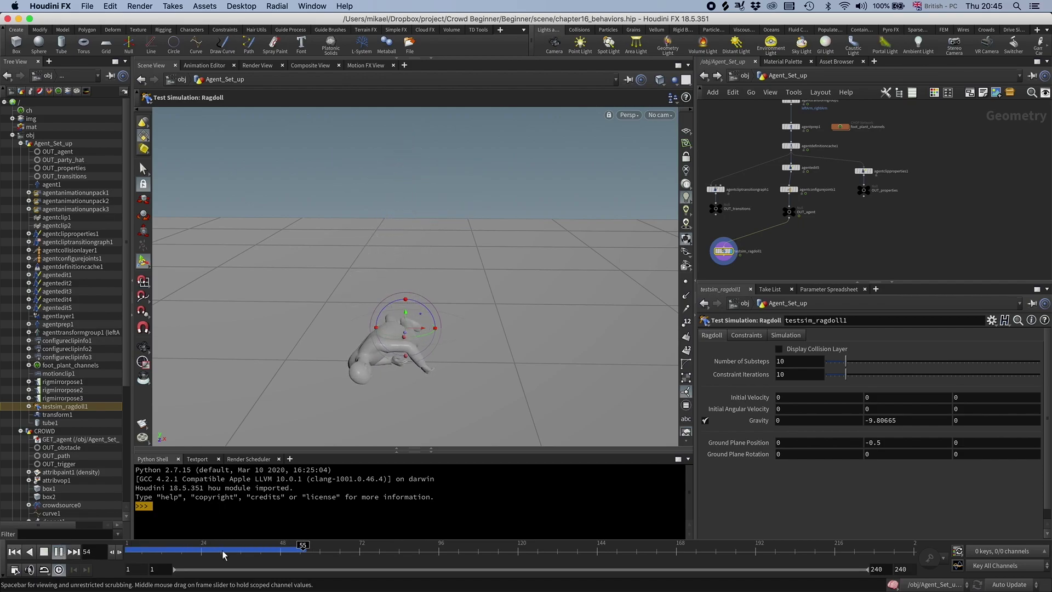
{"action": "left_click_drag", "start_coordinate": [219, 552], "coordinate": [296, 533]}
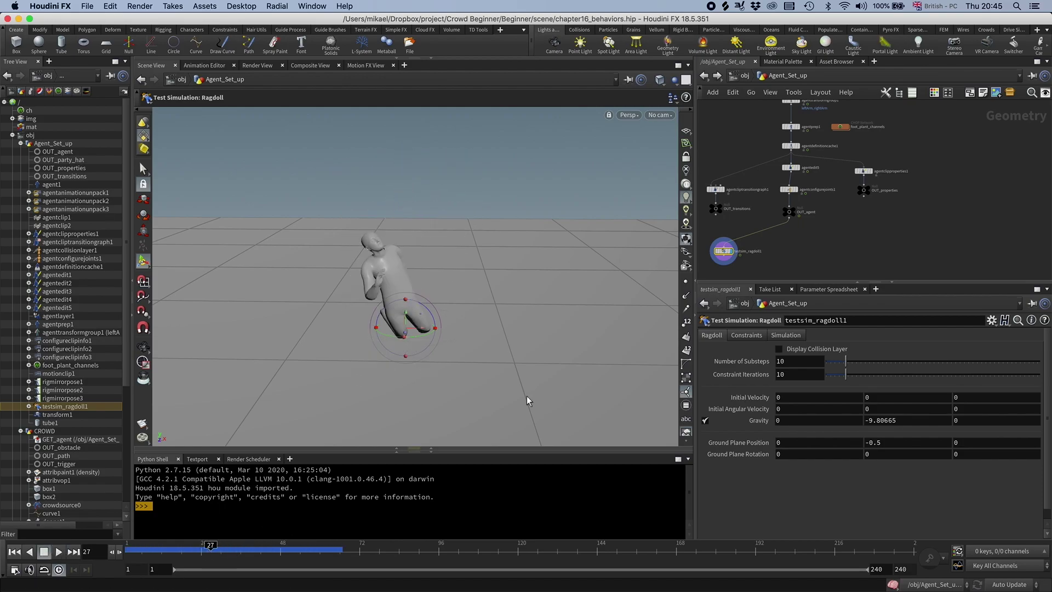
Set the ragdoll's initial Y velocity to 5 and its initial angular velocity to 200 on X and Z.
{"action": "left_click", "coordinate": [889, 400]}
{"action": "key", "text": "Return"}
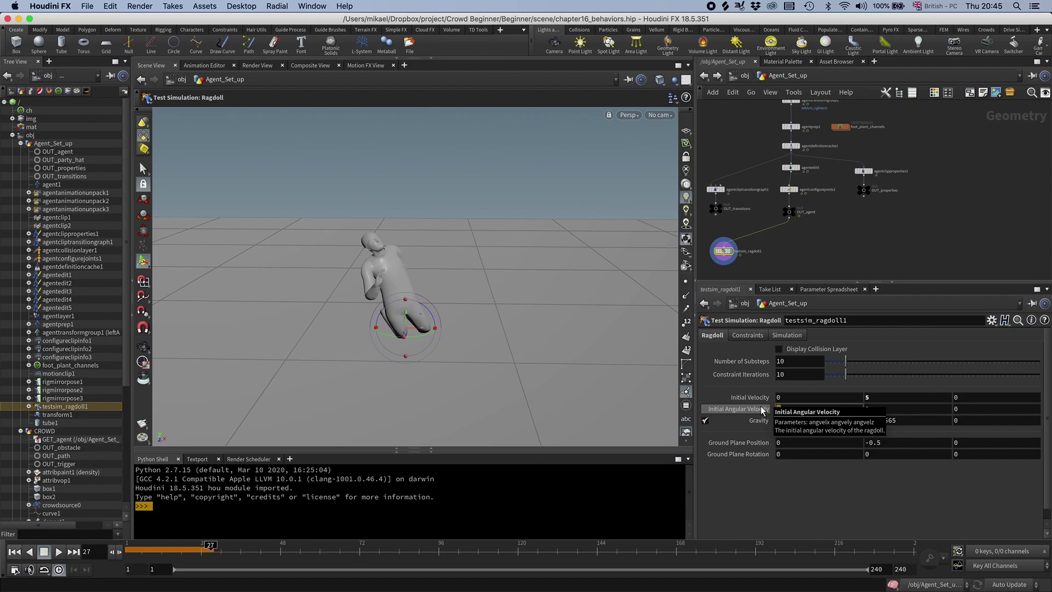
{"action": "left_click_drag", "start_coordinate": [963, 409], "coordinate": [931, 407]}
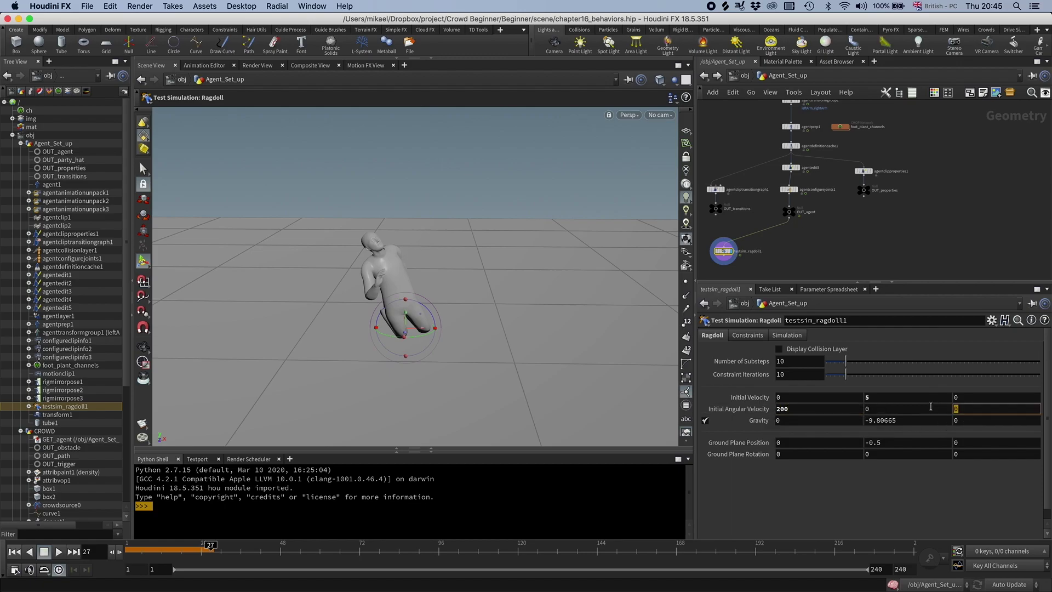
{"action": "type", "text": "200"}
{"action": "key", "text": "Return"}
Play the ragdoll simulation with the new velocities, replay it from the start and scrub back to frame 1.
{"action": "left_click", "coordinate": [58, 551]}
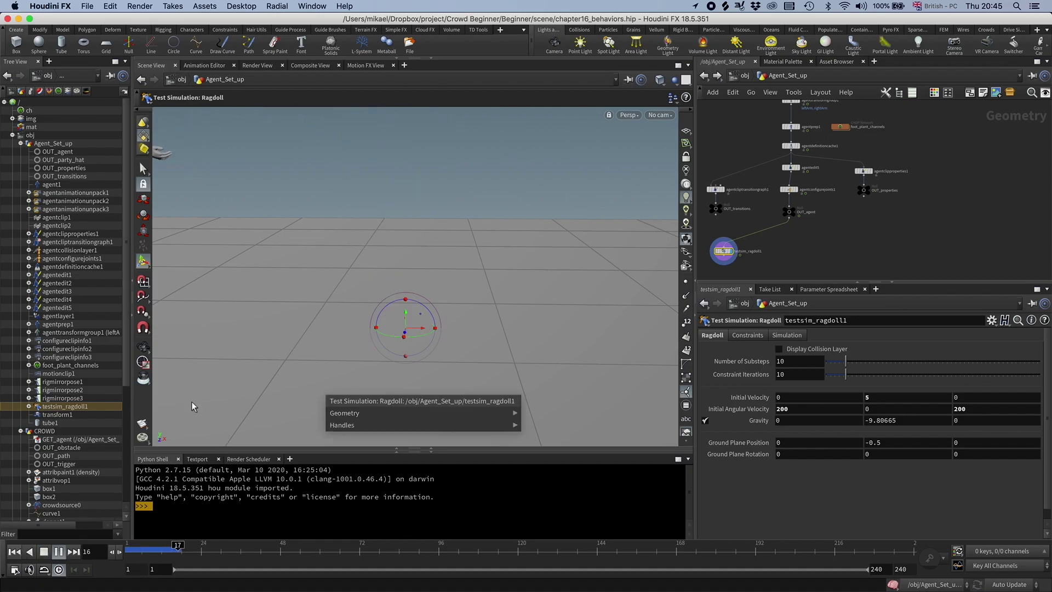
{"action": "mouse_move", "coordinate": [348, 329]}
{"action": "right_mouse_down", "text": "alt"}
{"action": "mouse_move", "coordinate": [329, 341]}
{"action": "mouse_move", "coordinate": [328, 326]}
{"action": "right_mouse_up", "text": "alt"}
{"action": "middle_click_drag", "start_coordinate": [327, 326], "coordinate": [412, 303], "text": "alt"}
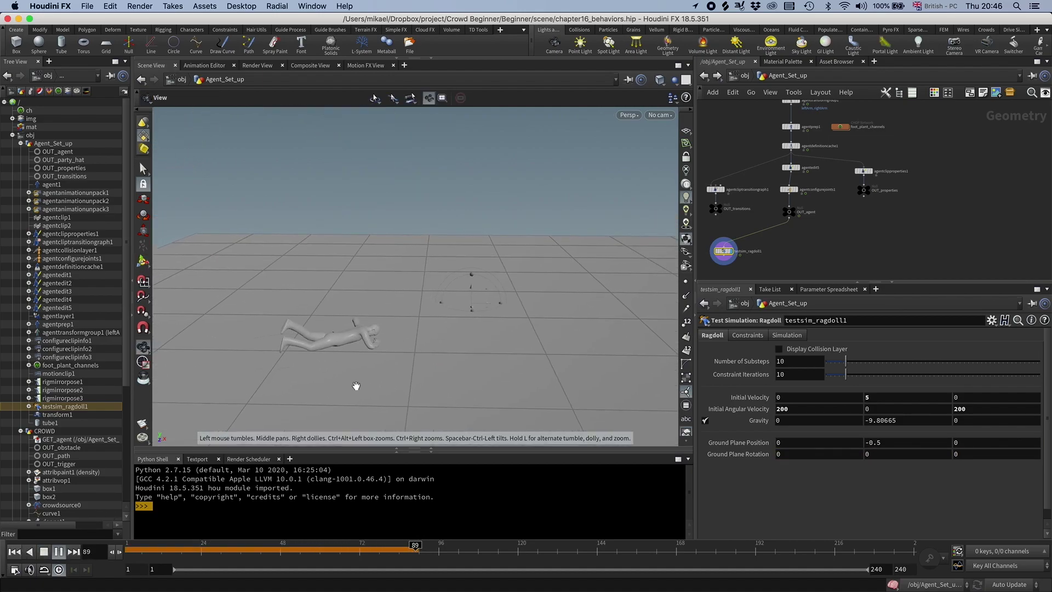
{"action": "left_click", "coordinate": [18, 554]}
{"action": "left_click", "coordinate": [18, 554]}
{"action": "left_click", "coordinate": [59, 551]}
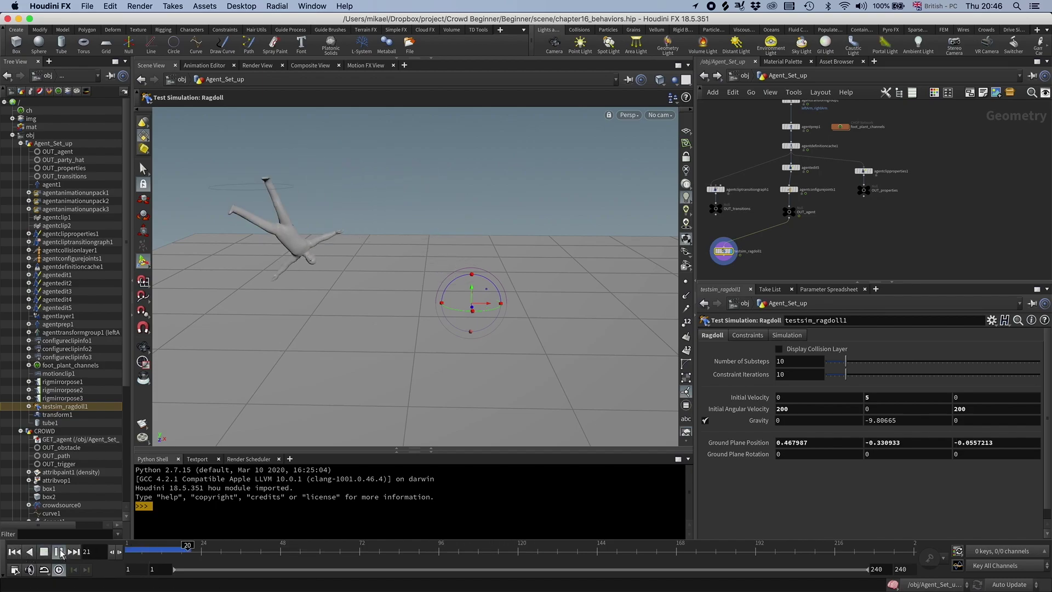
{"action": "middle_click_drag", "start_coordinate": [218, 376], "coordinate": [399, 361], "text": "alt"}
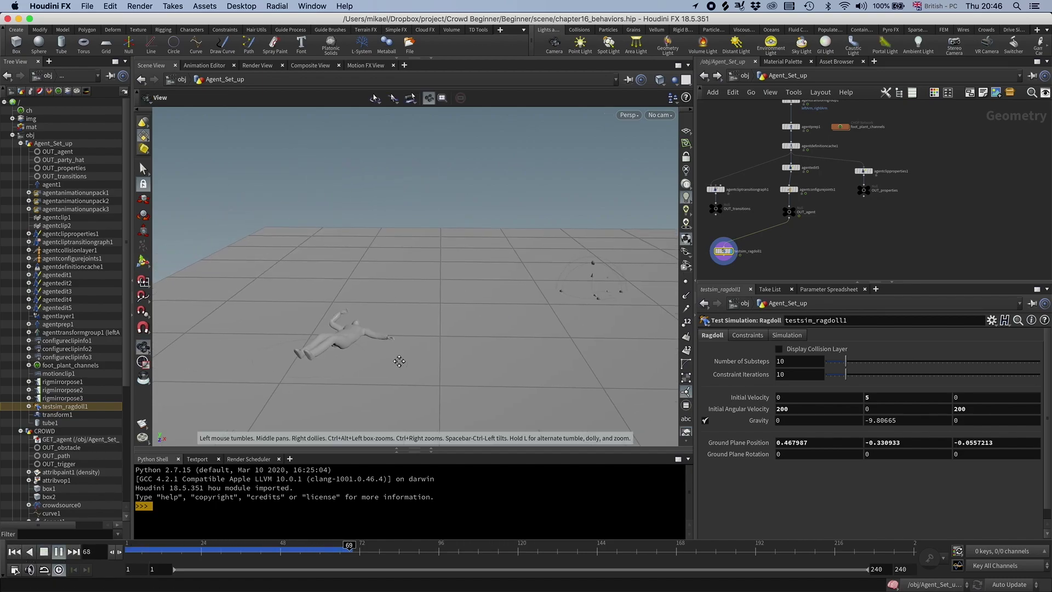
{"action": "mouse_move", "coordinate": [203, 551]}
{"action": "left_mouse_down"}
{"action": "mouse_move", "coordinate": [312, 545]}
{"action": "mouse_move", "coordinate": [161, 544]}
{"action": "mouse_move", "coordinate": [201, 542]}
{"action": "left_mouse_up"}
{"action": "left_click_drag", "start_coordinate": [170, 536], "coordinate": [131, 532]}
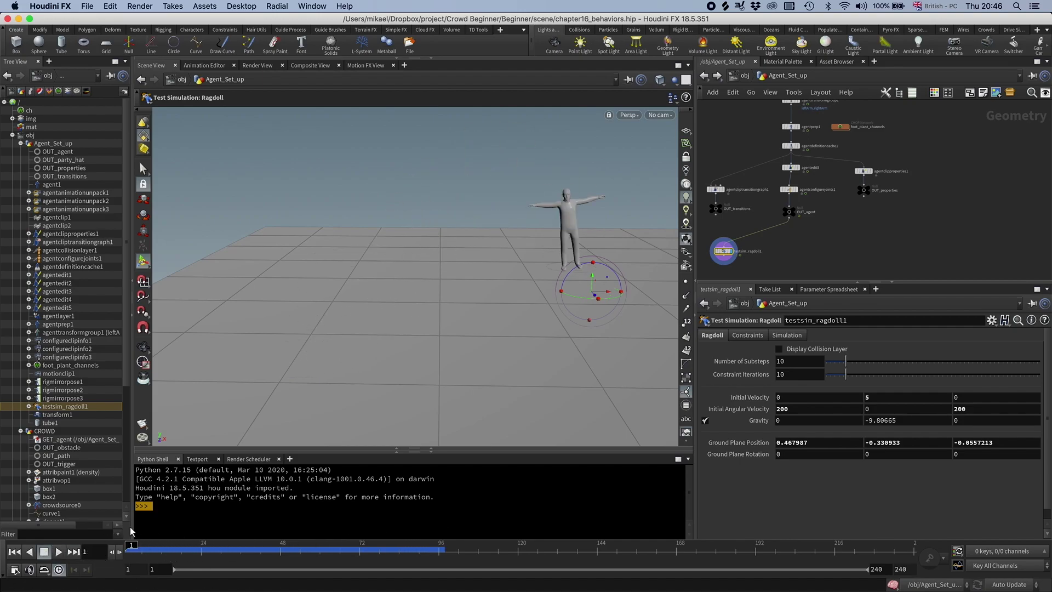
Place testsim_ragdoll1 directly below OUT_agent and allow editing of its contents.
{"action": "middle_click_drag", "start_coordinate": [753, 264], "coordinate": [746, 264]}
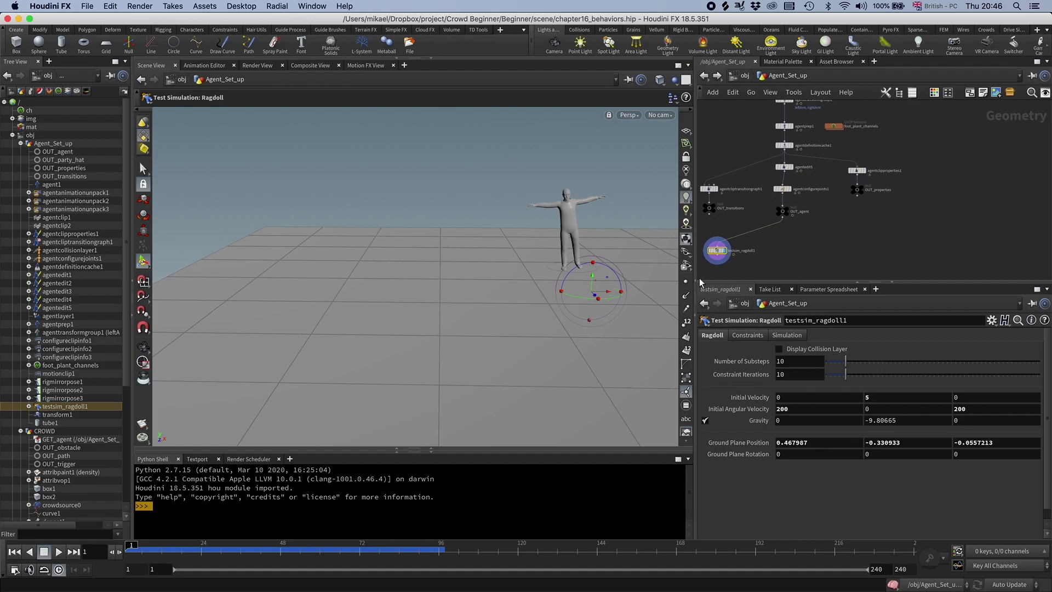
{"action": "left_click_drag", "start_coordinate": [727, 254], "coordinate": [780, 243]}
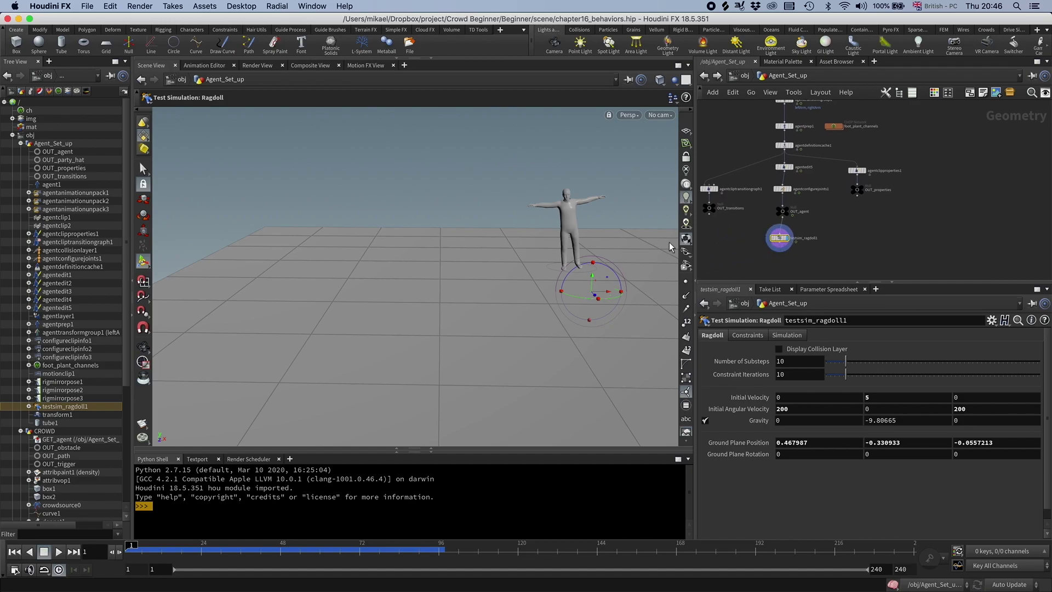
{"action": "right_click", "coordinate": [780, 243]}
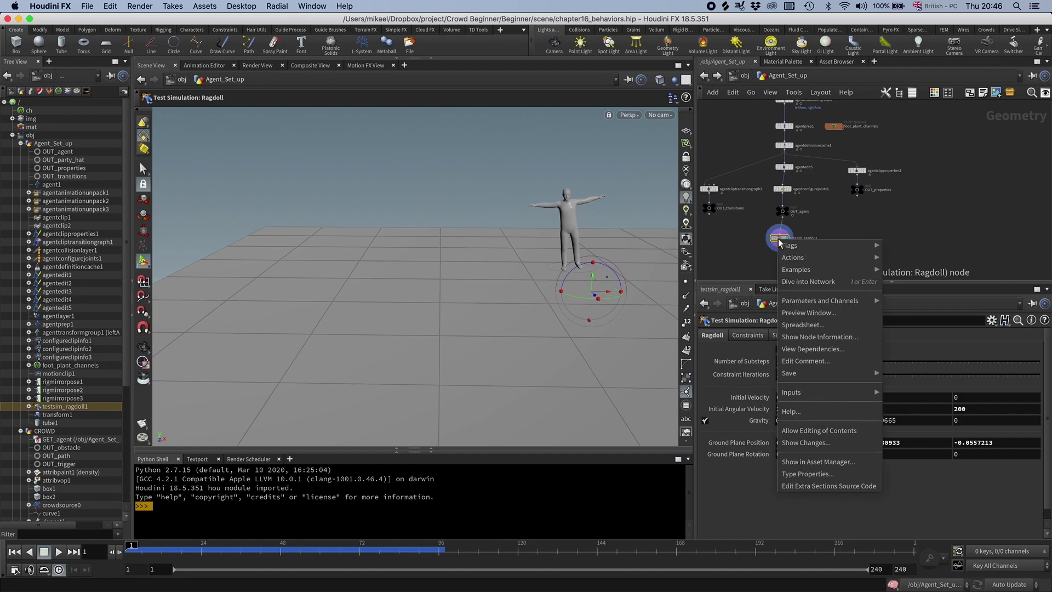
{"action": "left_click", "coordinate": [803, 431]}
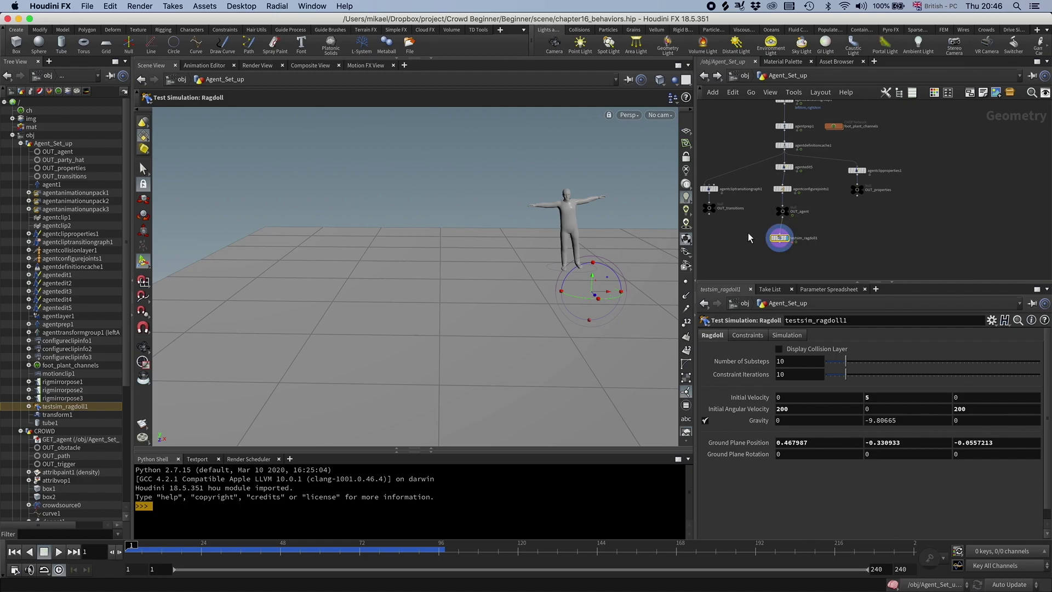
Go inside testsim_ragdoll1, examine the build_constraint_network settings and enter the ragdoll_sim network.
{"action": "mouse_move", "coordinate": [786, 241]}
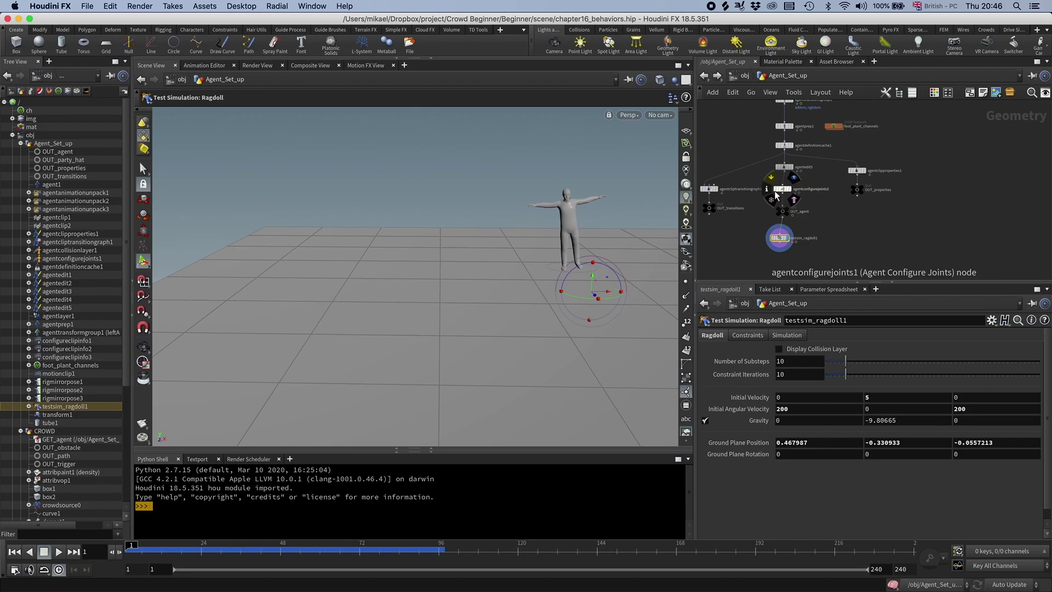
{"action": "scroll", "coordinate": [792, 263], "scroll_direction": "up", "scroll_amount": 6}
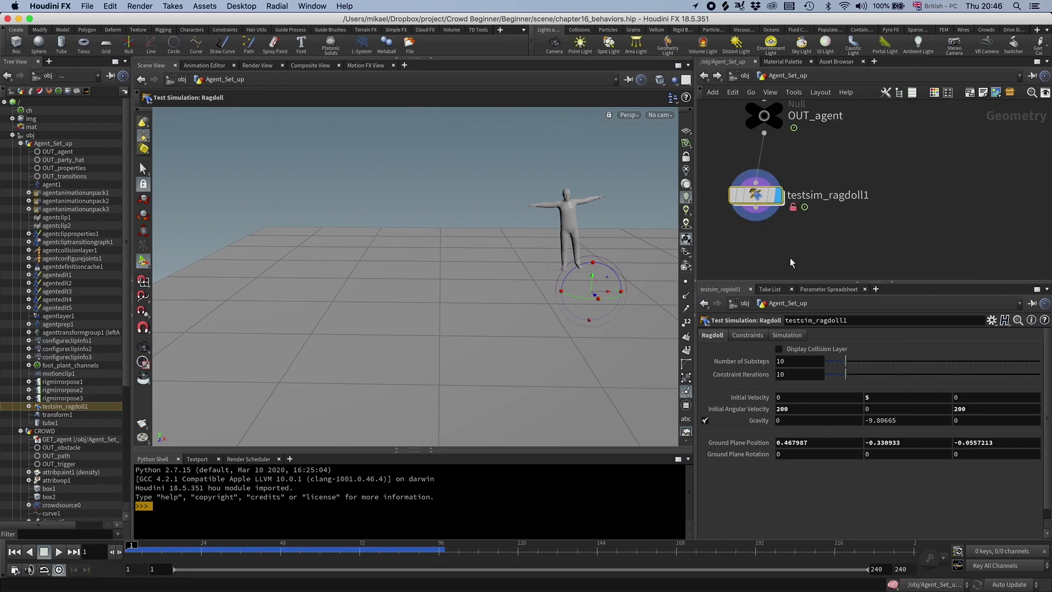
{"action": "double_click", "coordinate": [764, 201]}
{"action": "middle_click_drag", "start_coordinate": [806, 206], "coordinate": [800, 223]}
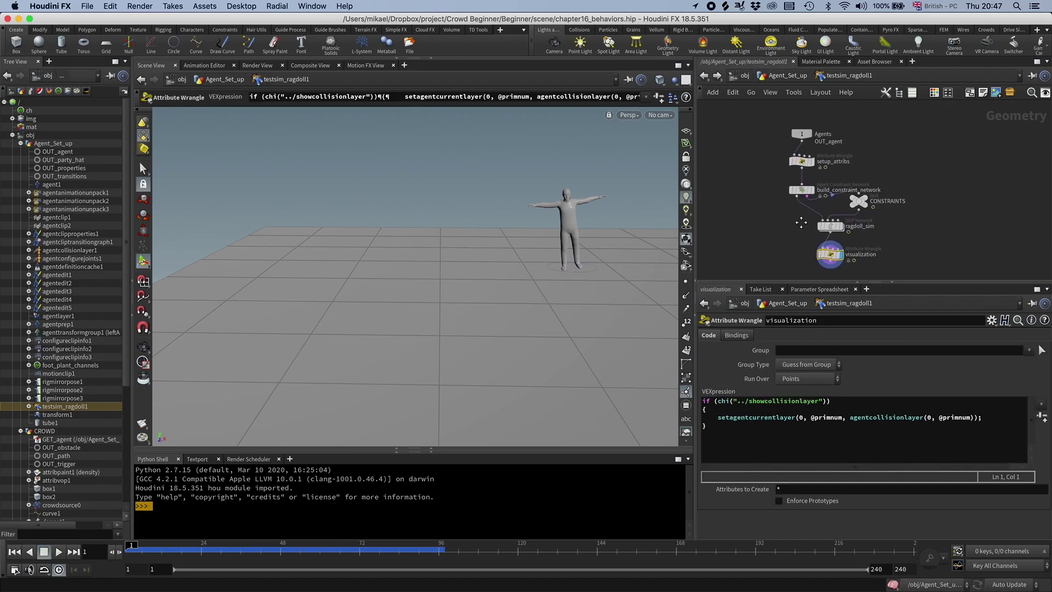
{"action": "left_click_drag", "start_coordinate": [802, 191], "coordinate": [801, 184]}
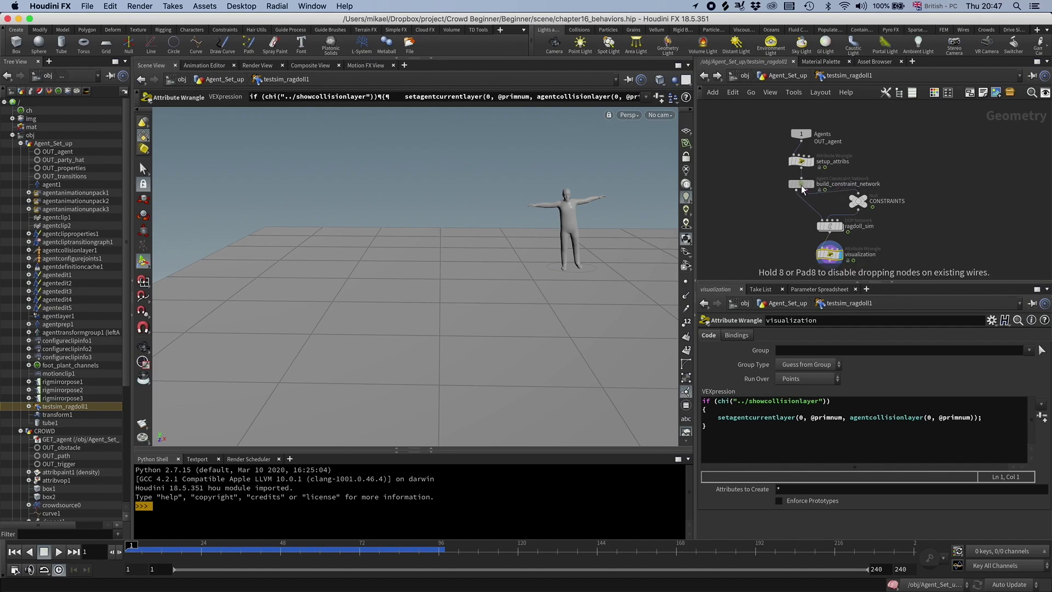
{"action": "left_click", "coordinate": [801, 183]}
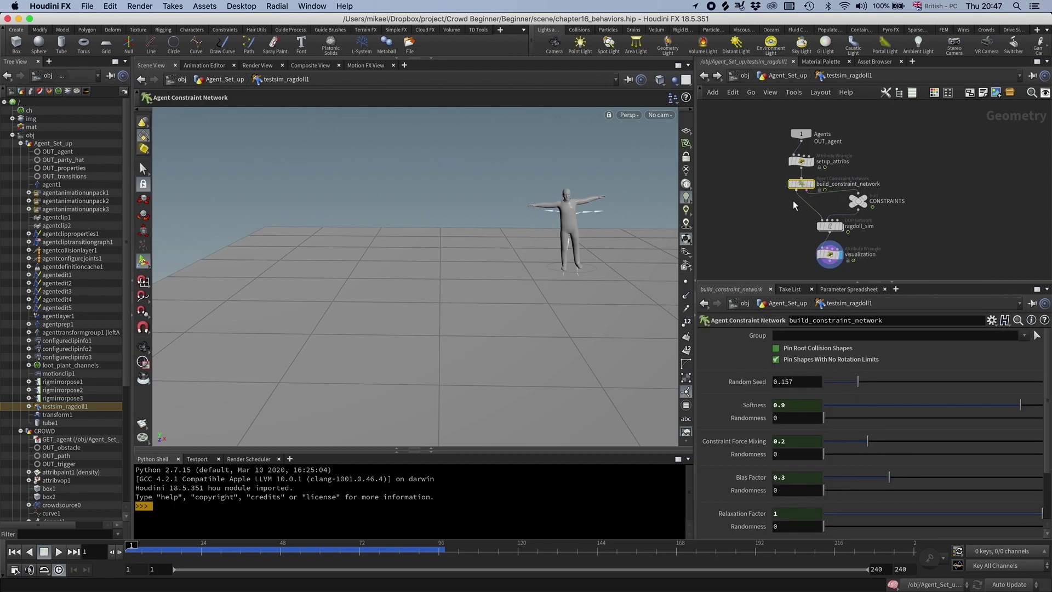
{"action": "mouse_move", "coordinate": [804, 191]}
{"action": "double_click", "coordinate": [831, 227]}
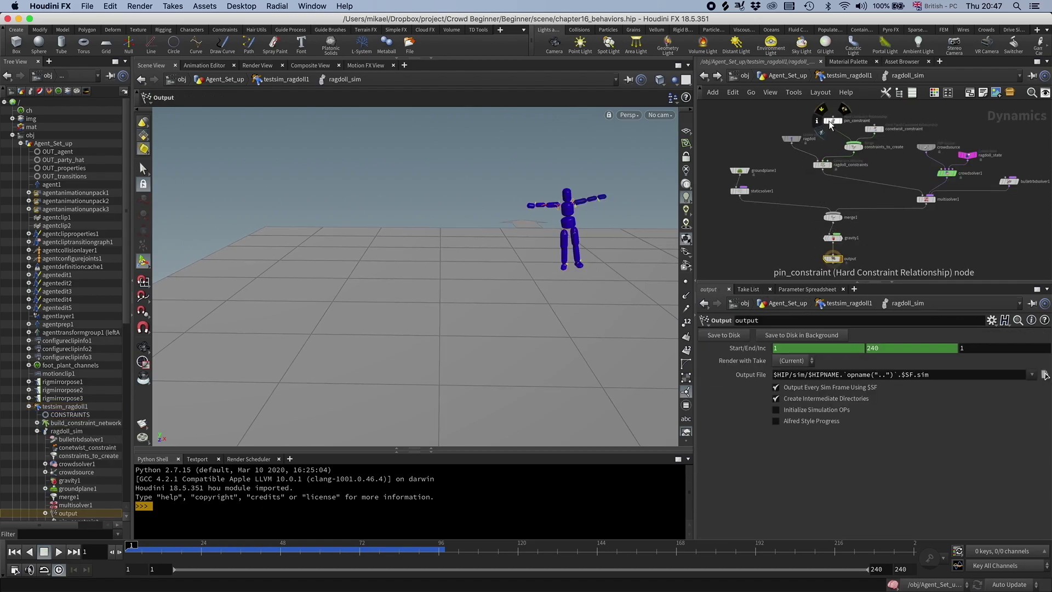
Examine the pin and cone twist constraint nodes in ragdoll_sim, return to testsim_ragdoll1 and select the CONSTRAINTS null.
{"action": "scroll", "coordinate": [868, 119], "scroll_direction": "up", "scroll_amount": 3}
{"action": "scroll", "coordinate": [867, 119], "scroll_direction": "up", "scroll_amount": 4}
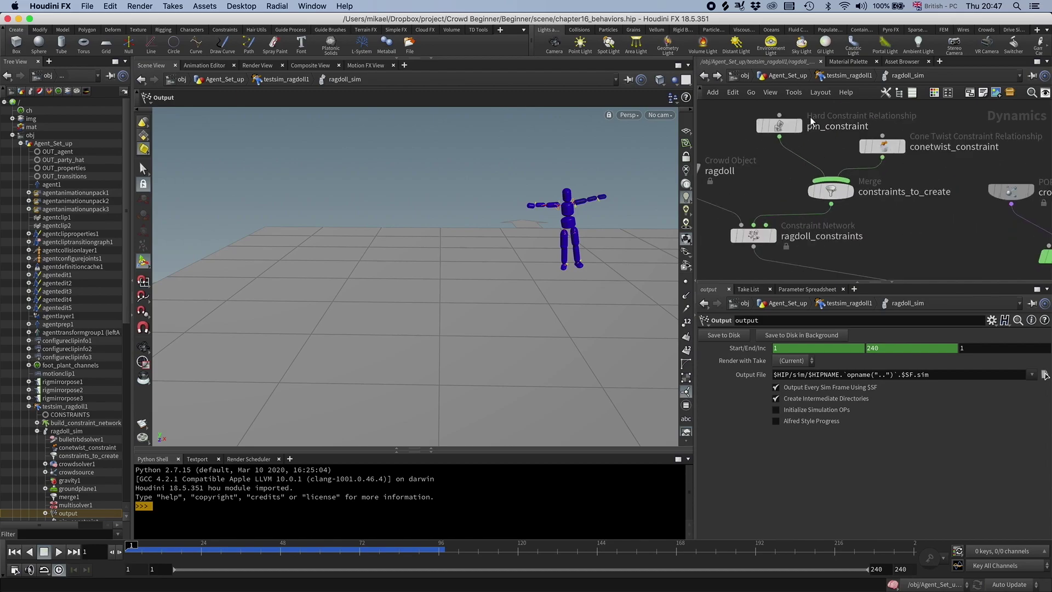
{"action": "scroll", "coordinate": [870, 175], "scroll_direction": "down", "scroll_amount": 5}
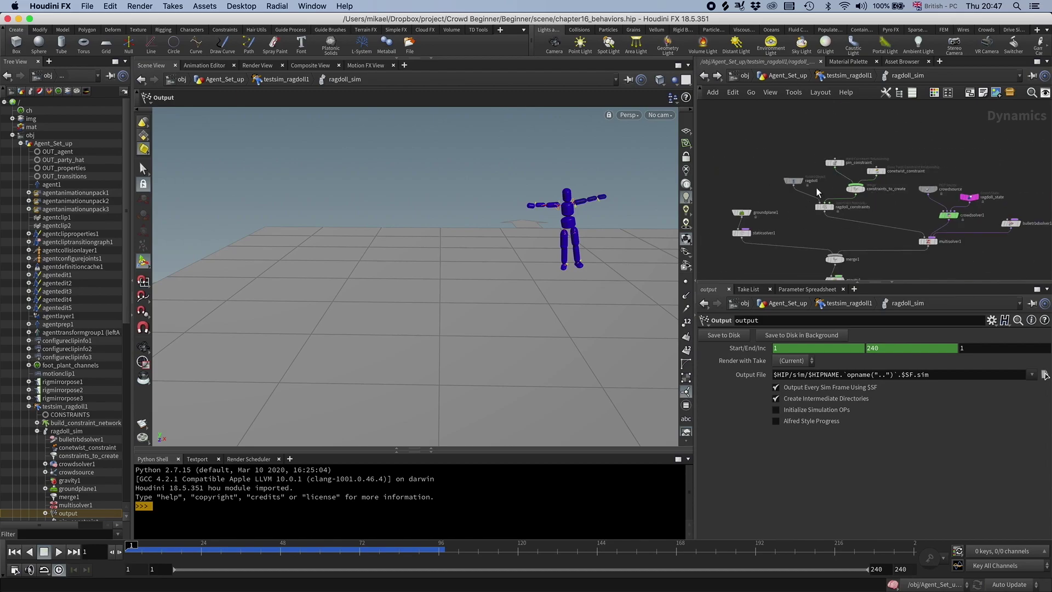
{"action": "left_click", "coordinate": [845, 76]}
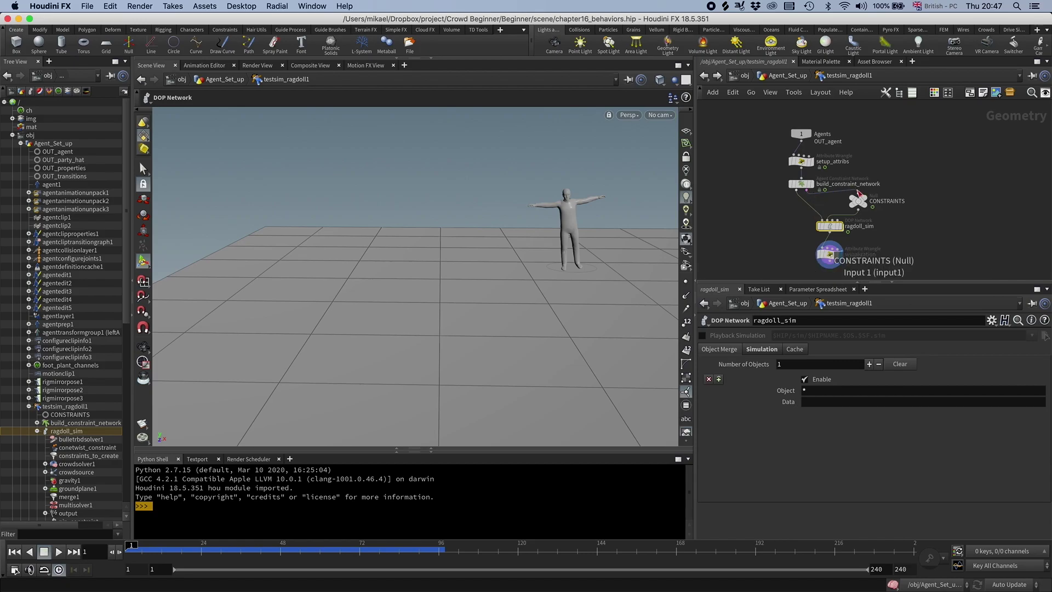
{"action": "left_click_drag", "start_coordinate": [860, 201], "coordinate": [860, 204]}
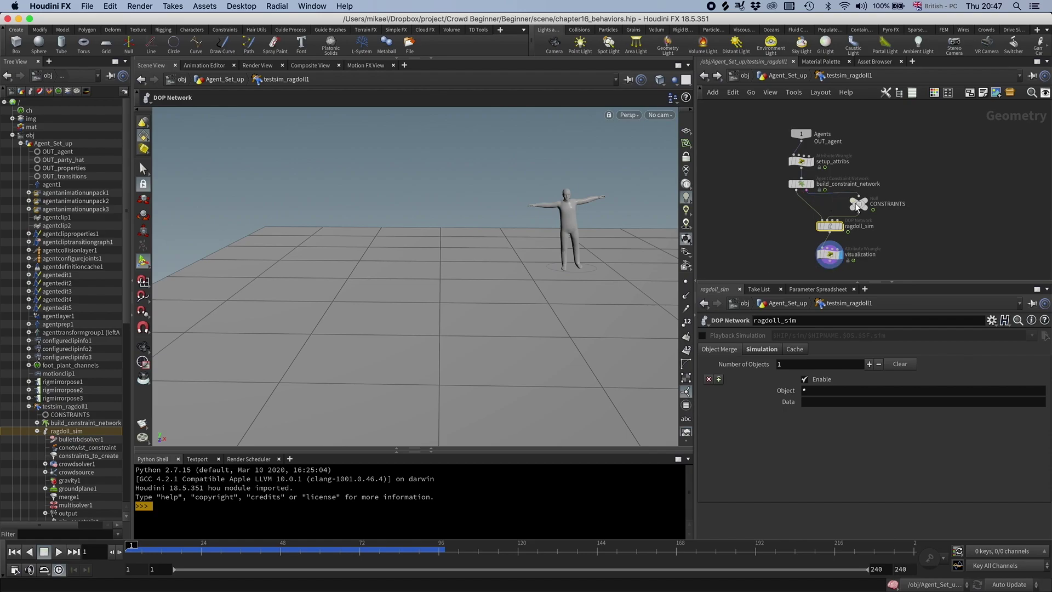
{"action": "left_click", "coordinate": [863, 204]}
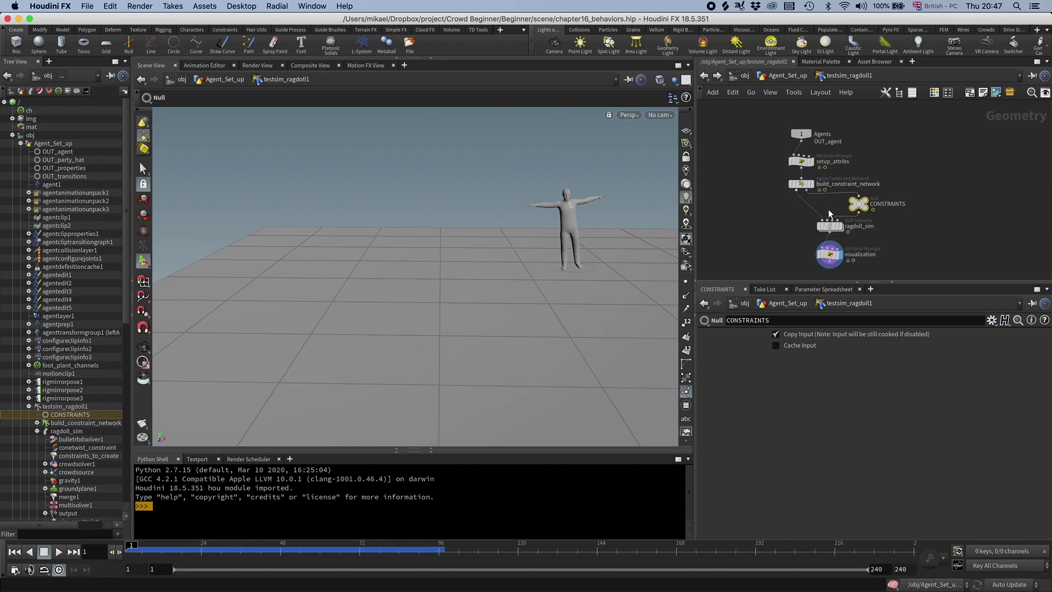
Enter the ragdoll_sim network again and show the settings of bulletrbdsolver1.
{"action": "double_click", "coordinate": [829, 226]}
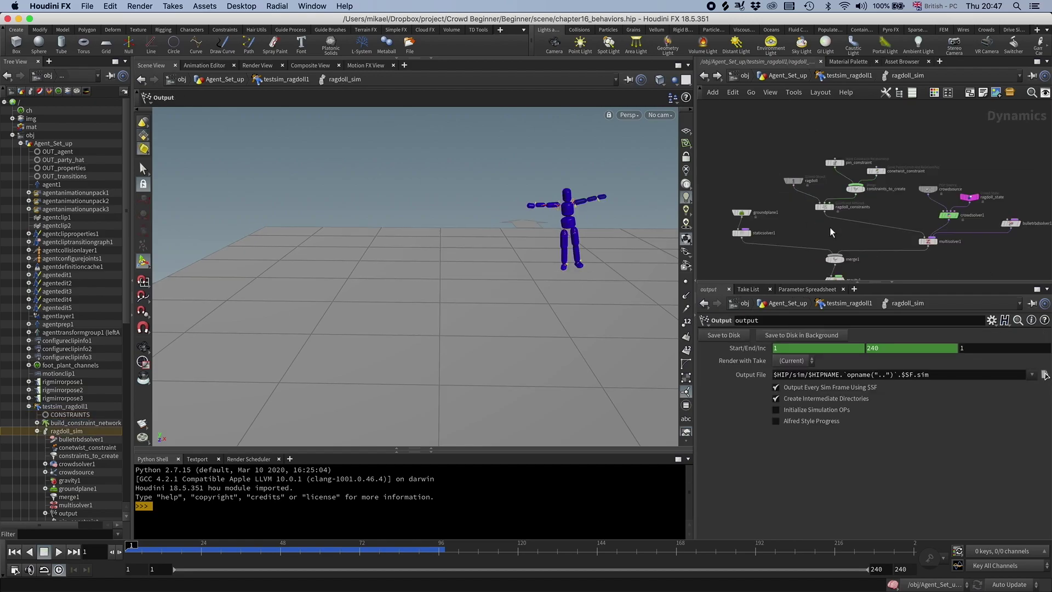
{"action": "middle_click_drag", "start_coordinate": [851, 229], "coordinate": [790, 192]}
{"action": "middle_click_drag", "start_coordinate": [898, 212], "coordinate": [881, 221]}
{"action": "scroll", "coordinate": [858, 225], "scroll_direction": "up", "scroll_amount": 3}
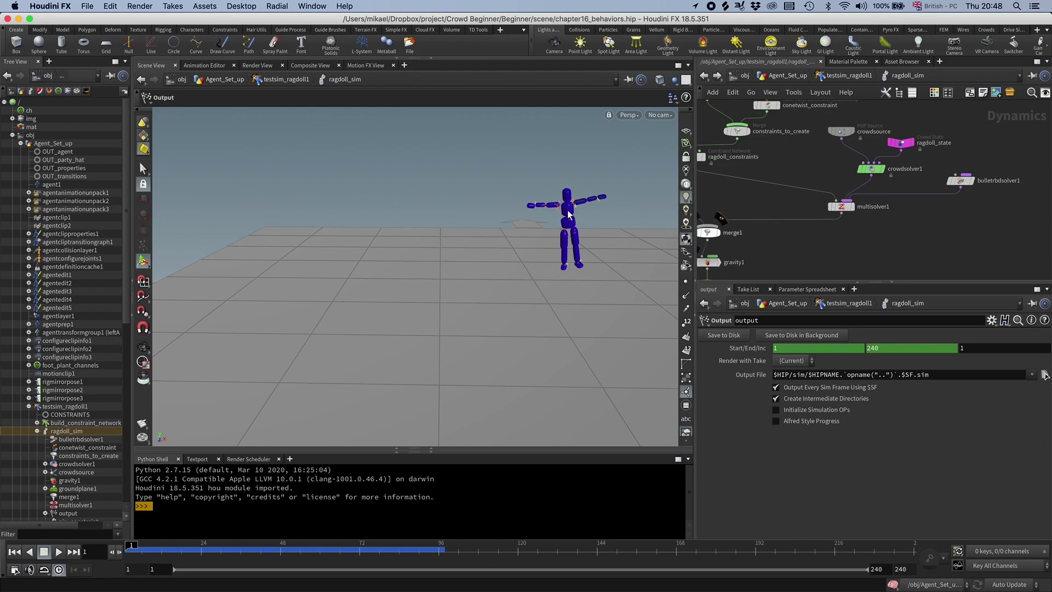
{"action": "left_click", "coordinate": [960, 181]}
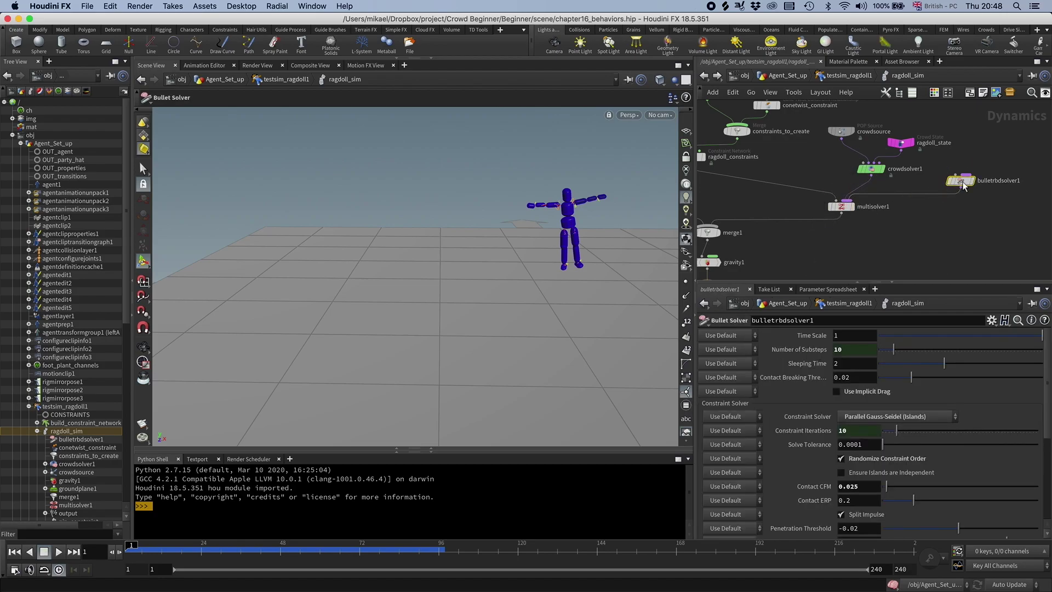
Show the ragdoll_constraints settings and arrange pin_constraint and conetwist_constraint level with each other above constraints_to_create.
{"action": "middle_click_drag", "start_coordinate": [820, 172], "coordinate": [901, 221]}
{"action": "left_click", "coordinate": [777, 205]}
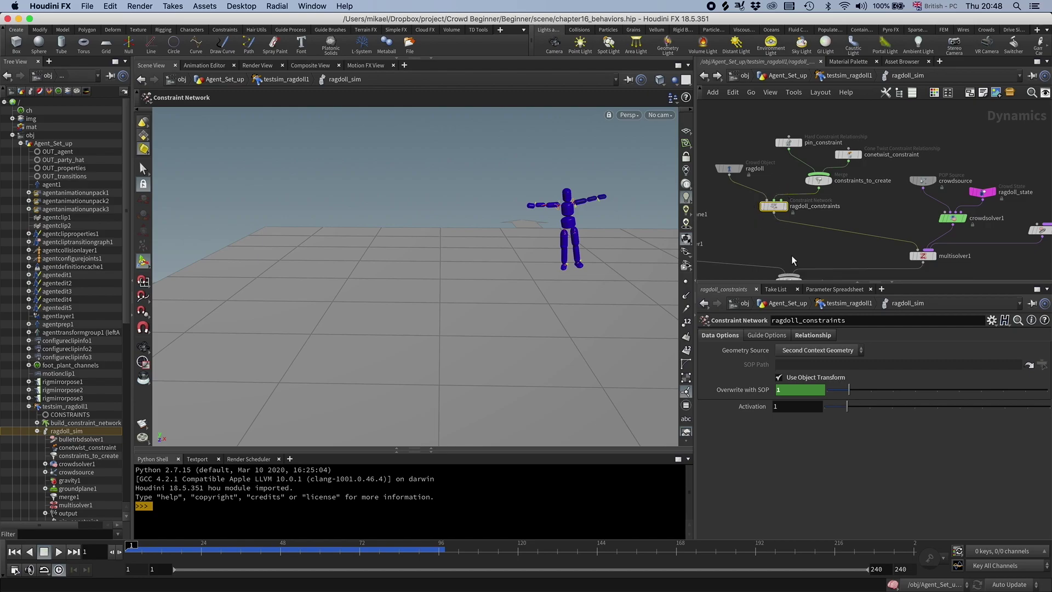
{"action": "middle_click_drag", "start_coordinate": [853, 202], "coordinate": [846, 227]}
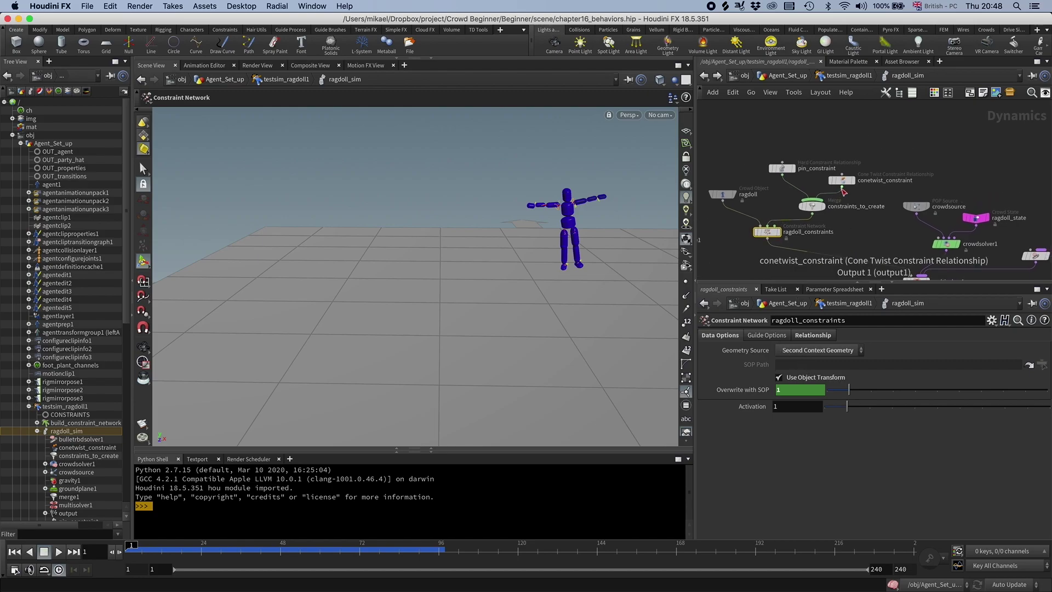
{"action": "left_click_drag", "start_coordinate": [852, 178], "coordinate": [868, 168]}
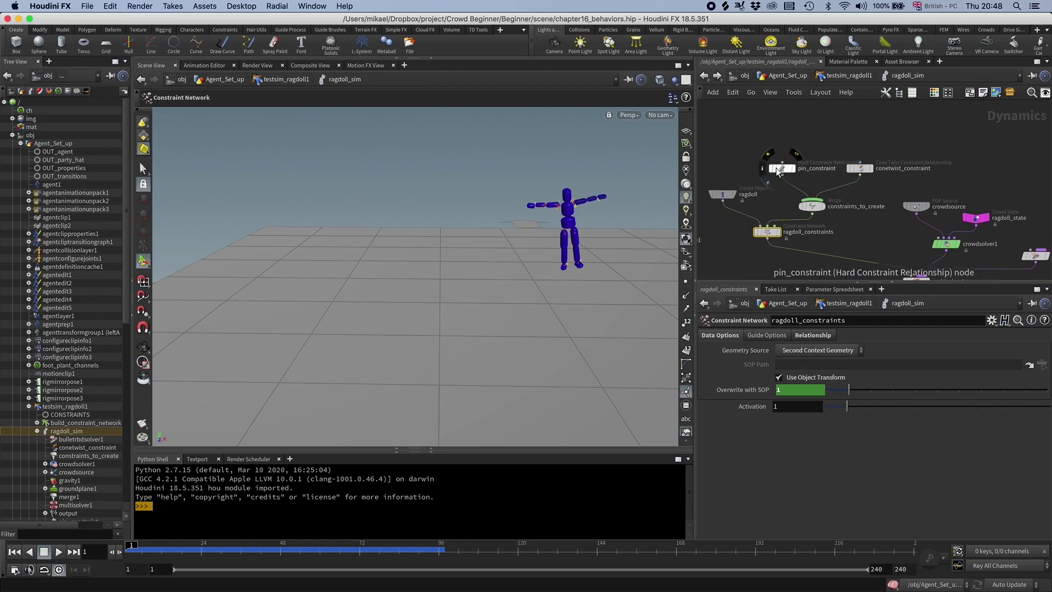
{"action": "left_click_drag", "start_coordinate": [778, 168], "coordinate": [771, 168]}
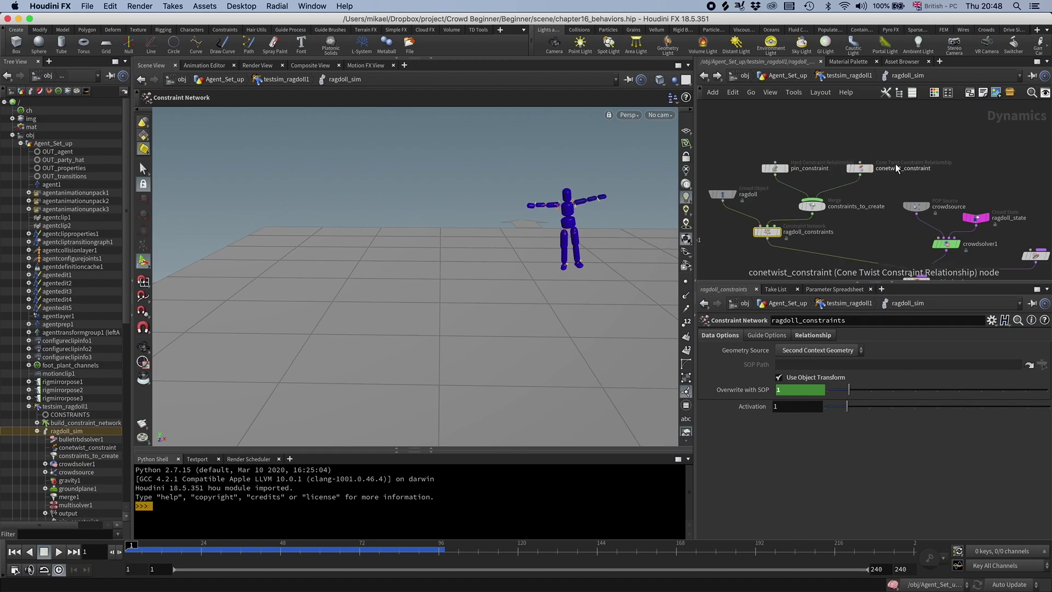
Examine the lower part of the ragdoll_sim network, from multisolver1, merge1 and gravity1 across to groundplane1 and staticsolver1.
{"action": "middle_click_drag", "start_coordinate": [870, 229], "coordinate": [882, 142]}
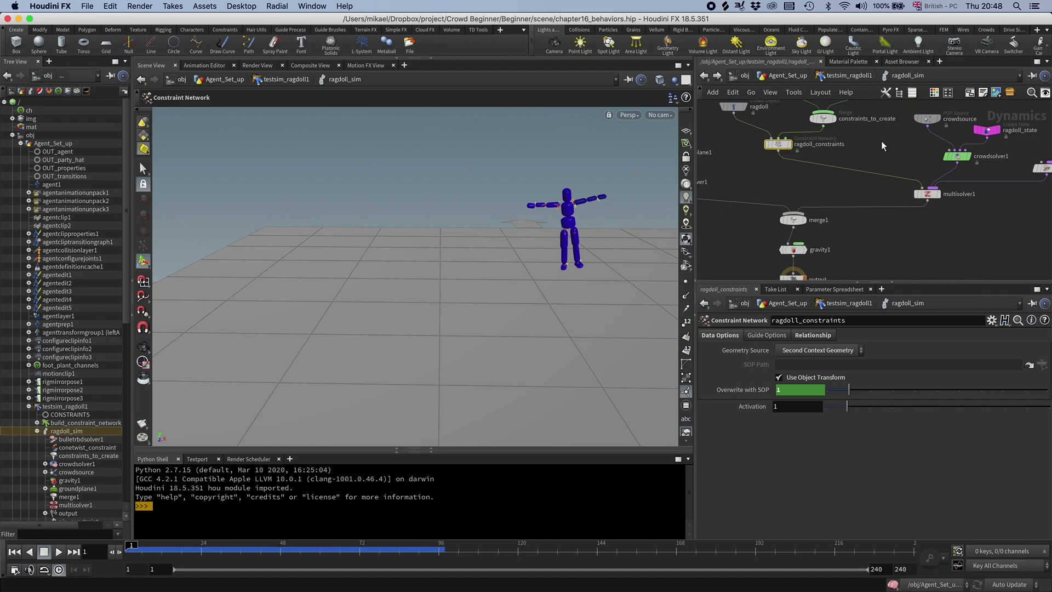
{"action": "scroll", "coordinate": [919, 232], "scroll_direction": "down", "scroll_amount": 5}
{"action": "middle_click_drag", "start_coordinate": [898, 232], "coordinate": [929, 226]}
{"action": "scroll", "coordinate": [840, 202], "scroll_direction": "up", "scroll_amount": 6}
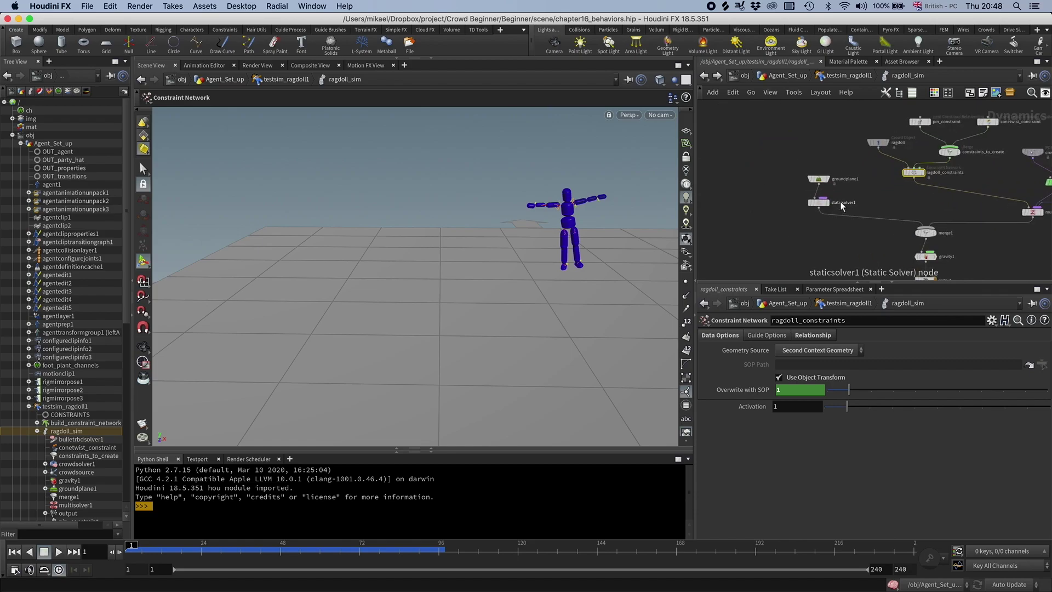